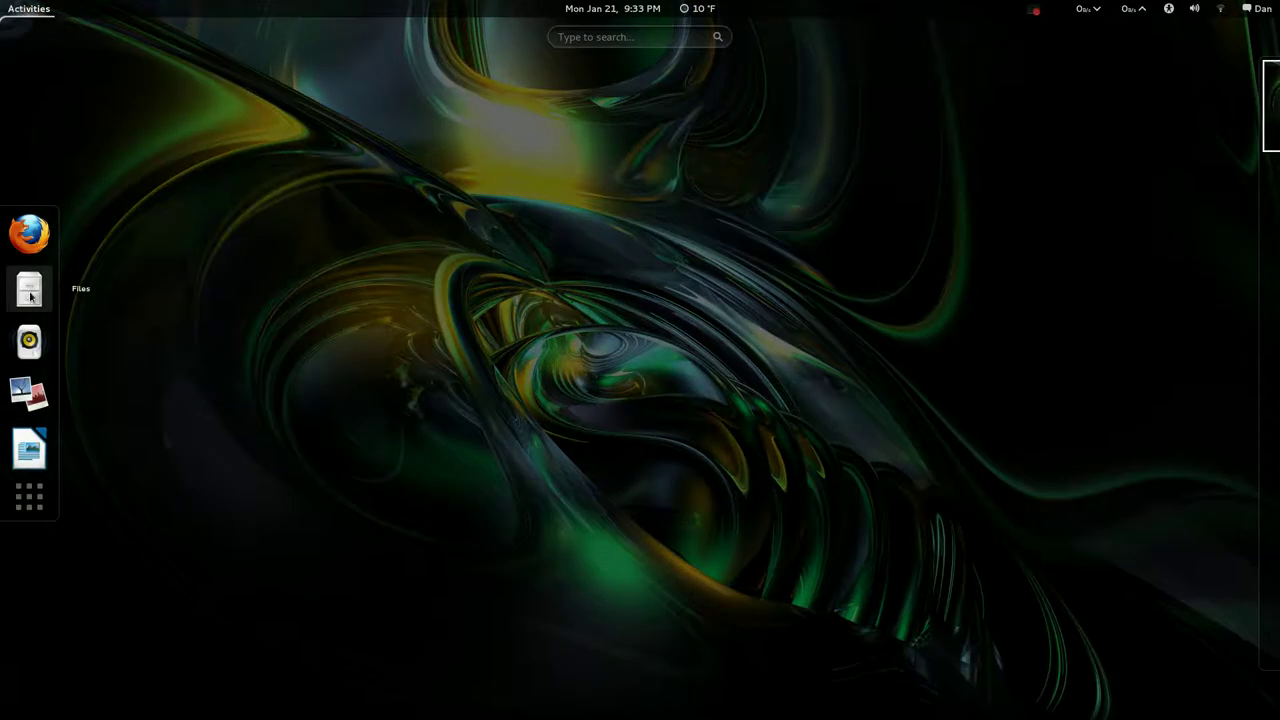
Open the Home folder in Nemo, view the About Nemo dialog showing version 1.1.2, and close it
click(29, 286)
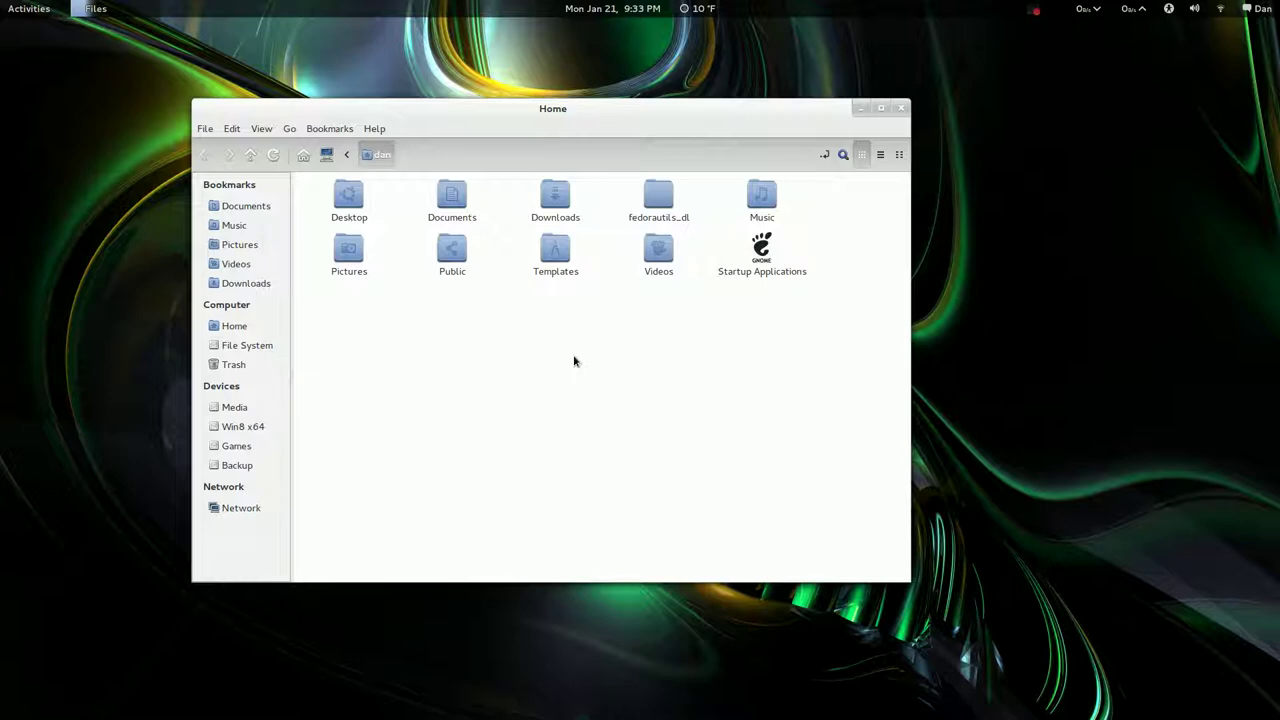
click(373, 129)
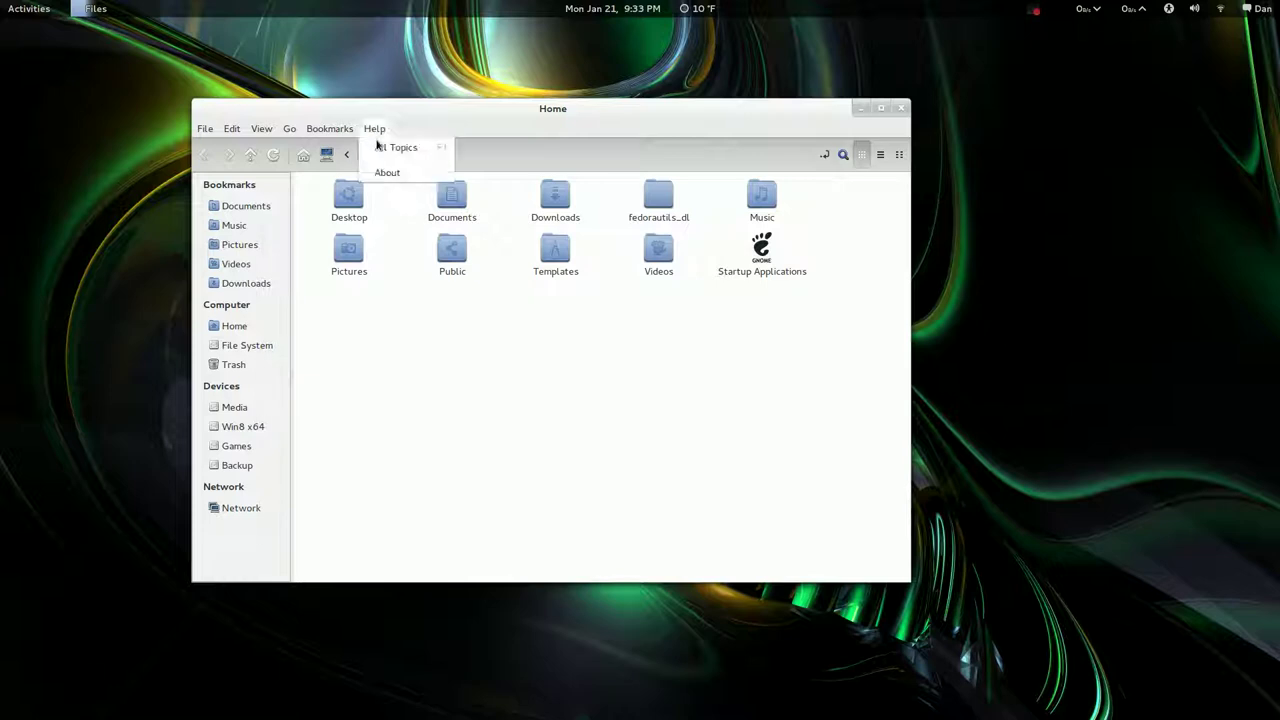
click(394, 172)
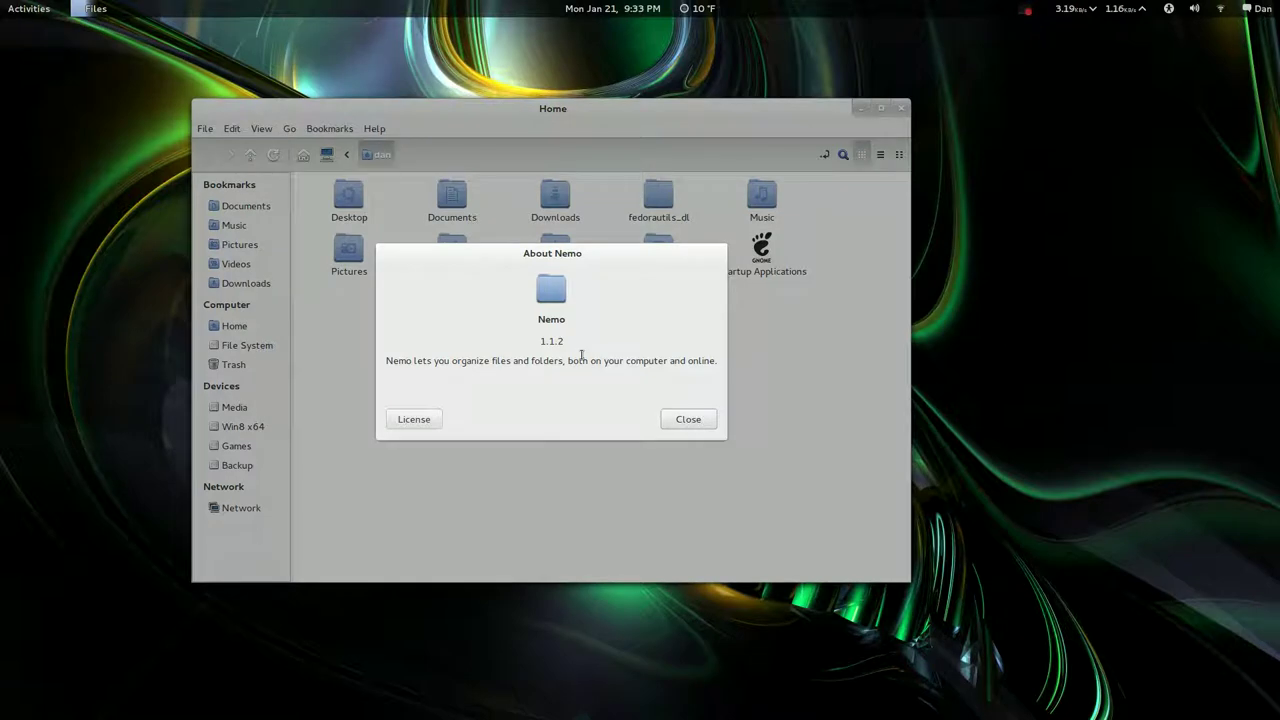
click(687, 420)
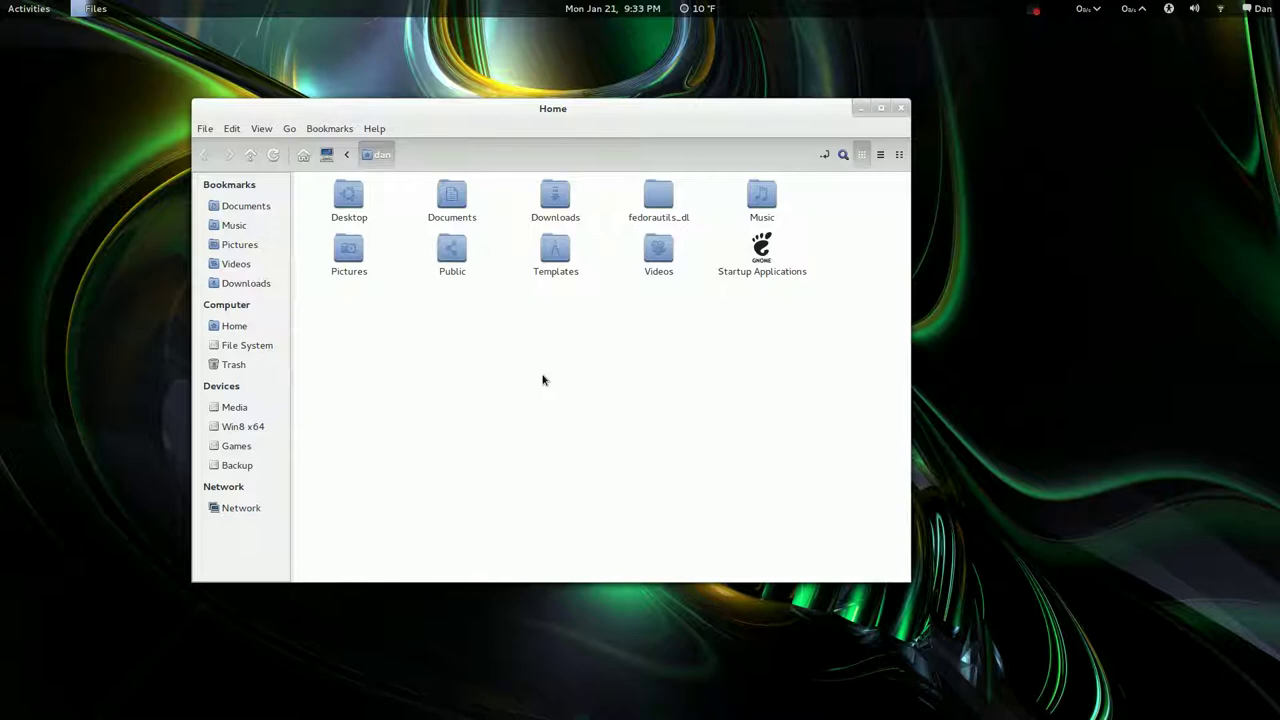
Toggle the dual-pane view on and off, then open and close a terminal in the home folder
key(F3)
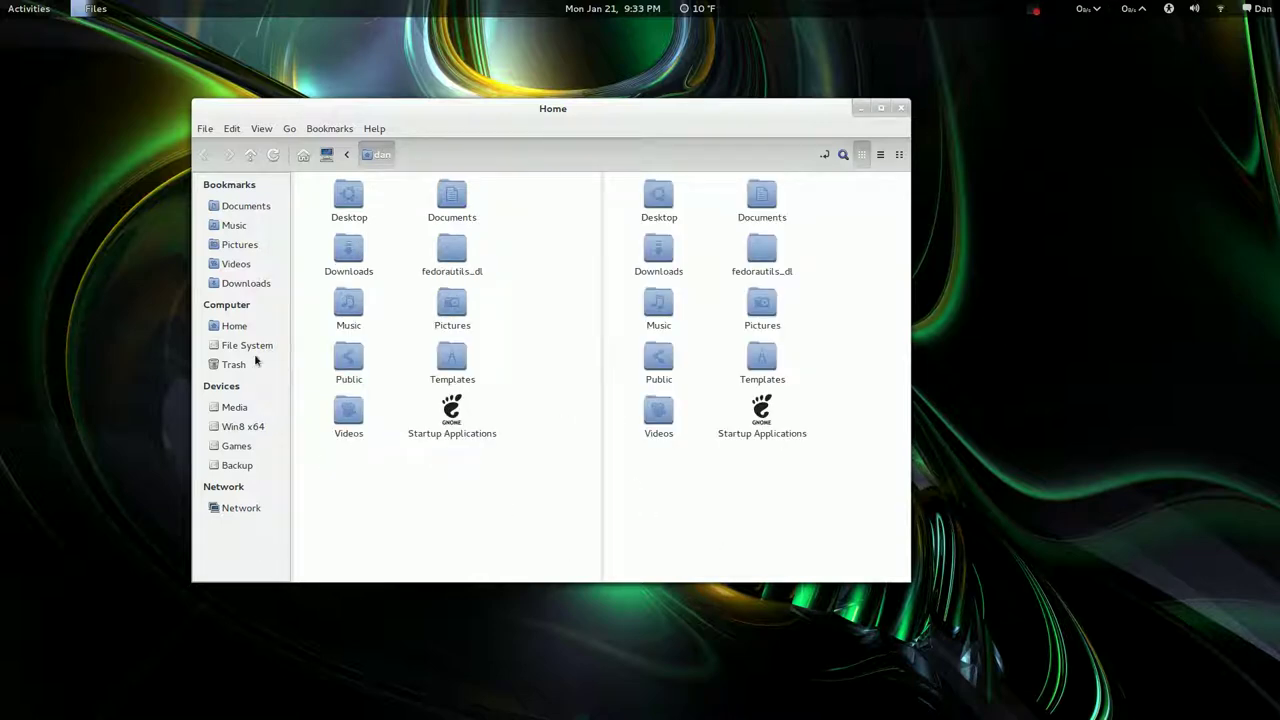
key(F3)
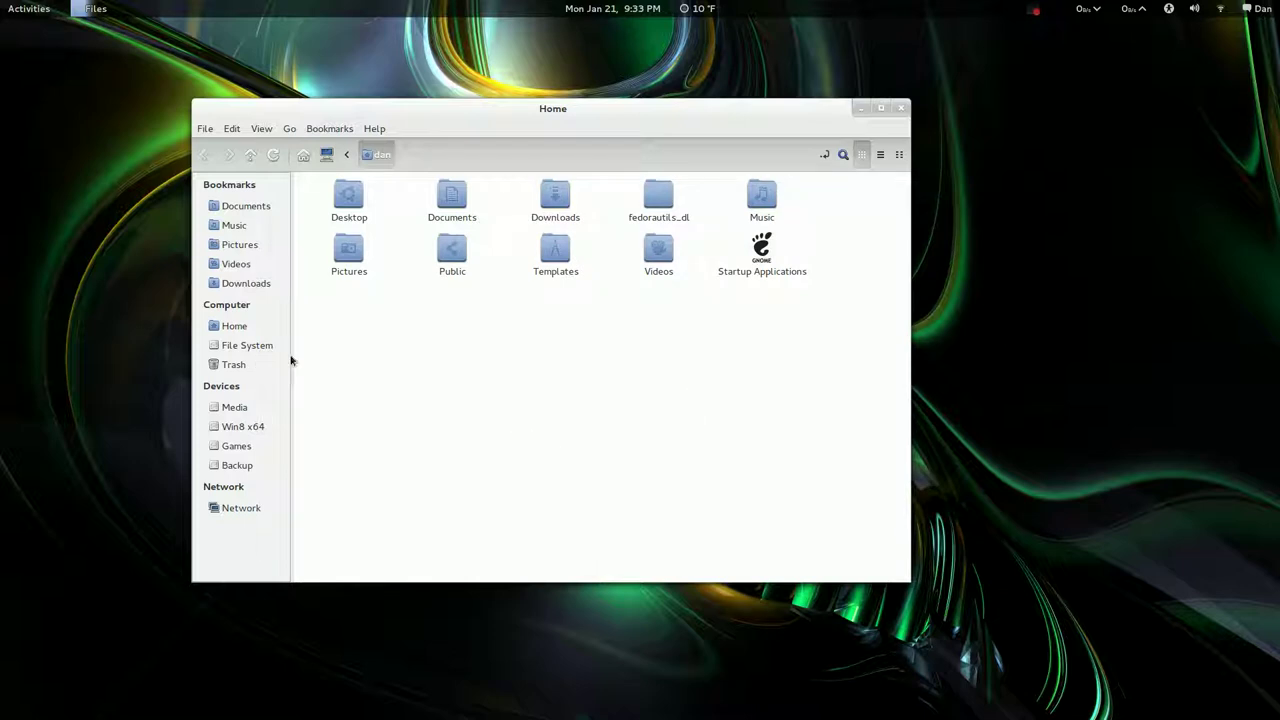
right_click(484, 407)
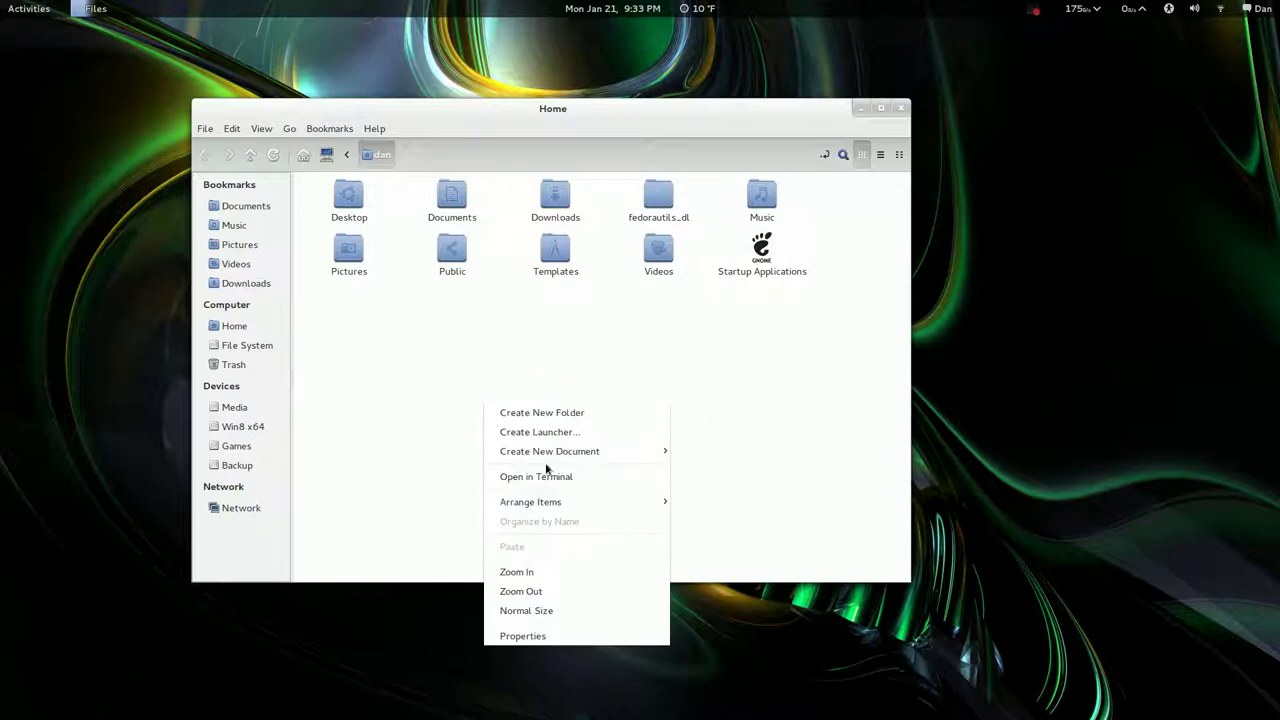
click(508, 471)
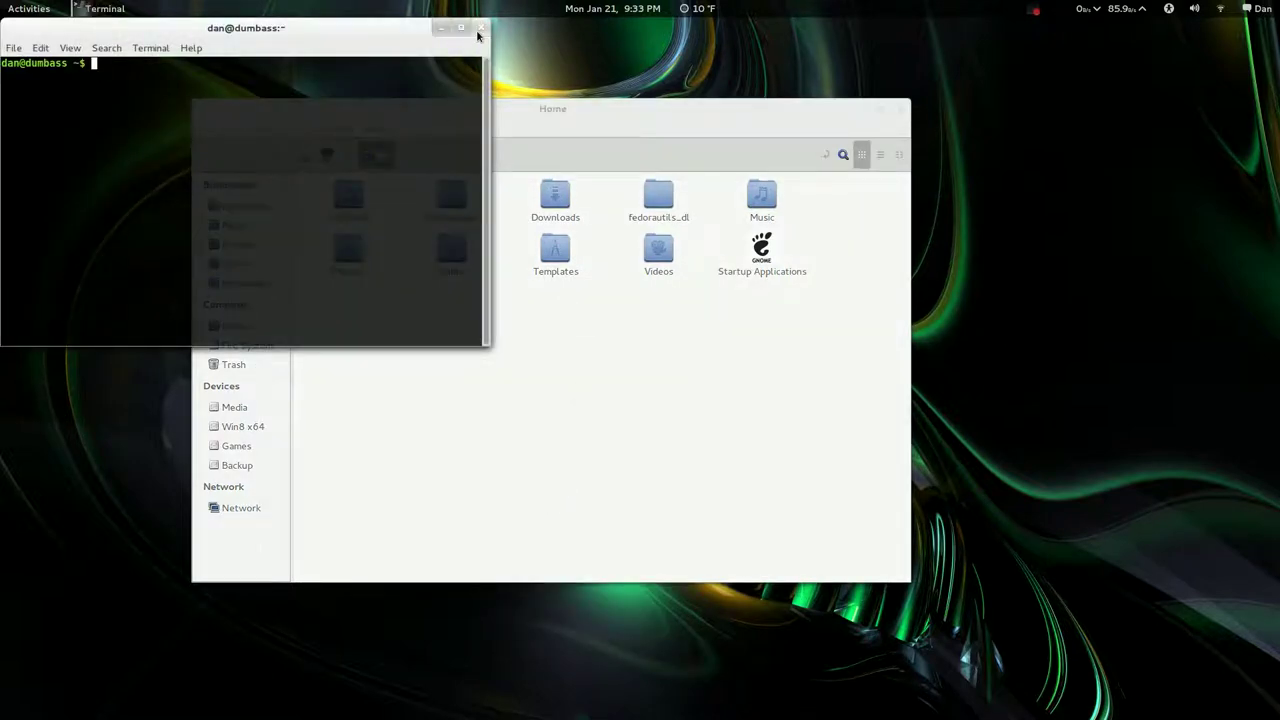
click(480, 28)
Shift the Home window slightly left and dismiss the folder context menu unused
drag(525, 118, 490, 115)
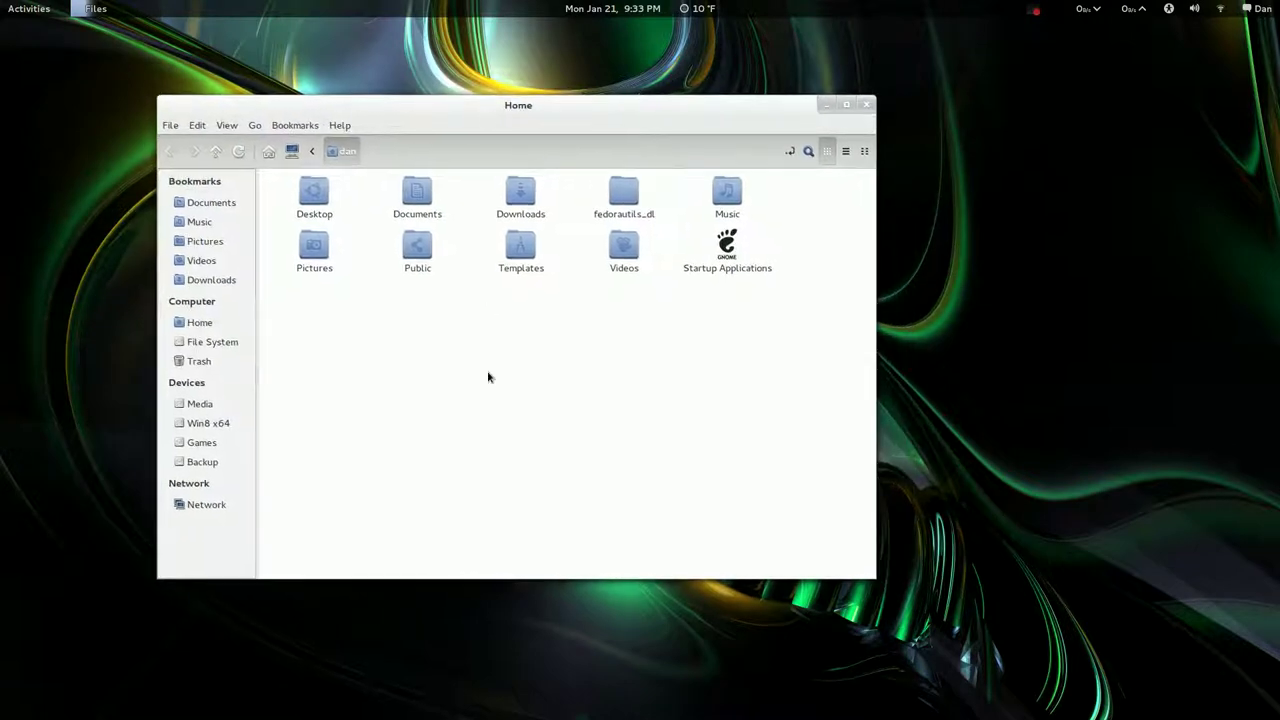
right_click(466, 349)
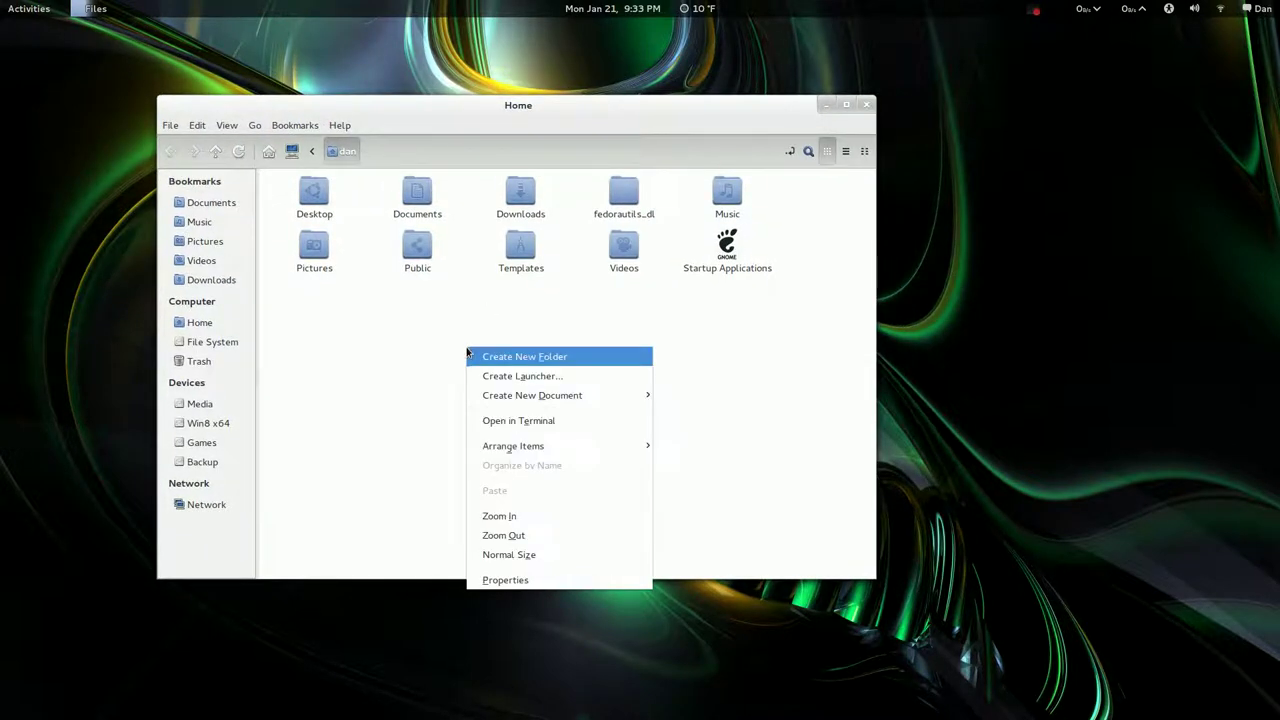
click(785, 317)
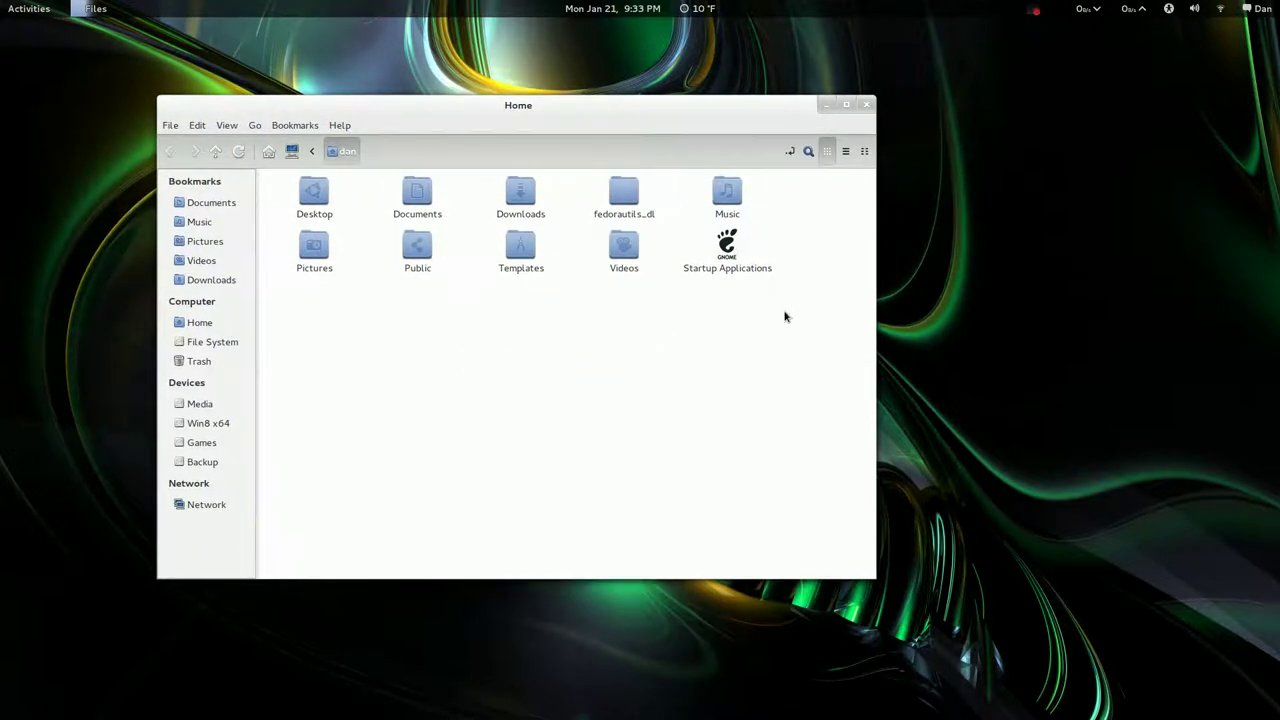
double_click(738, 268)
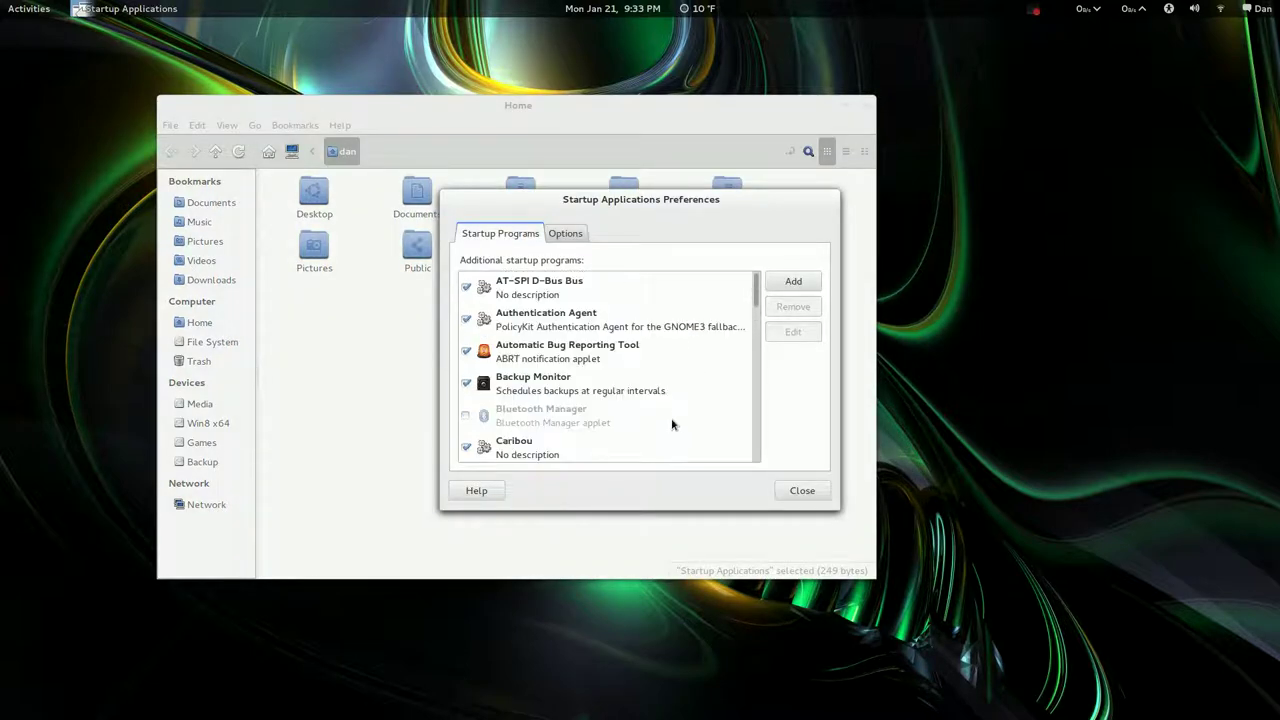
click(802, 490)
click(568, 395)
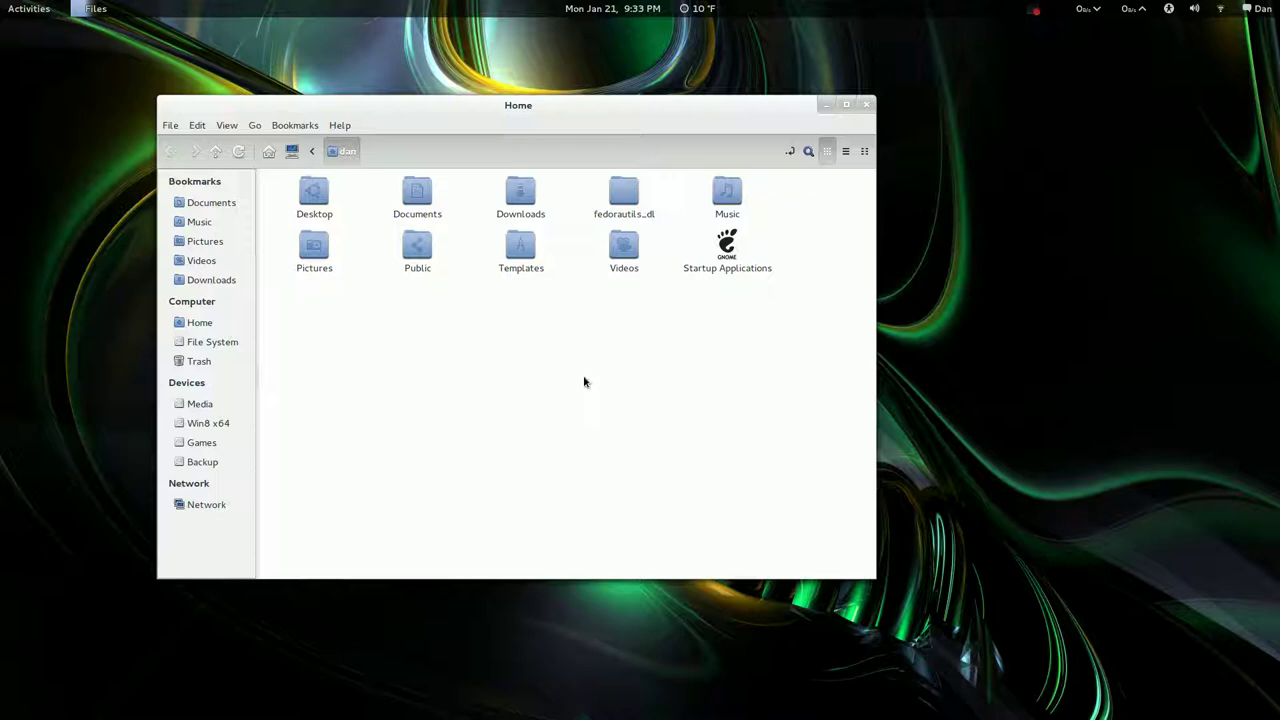
right_click(479, 370)
mouse_move(648, 421)
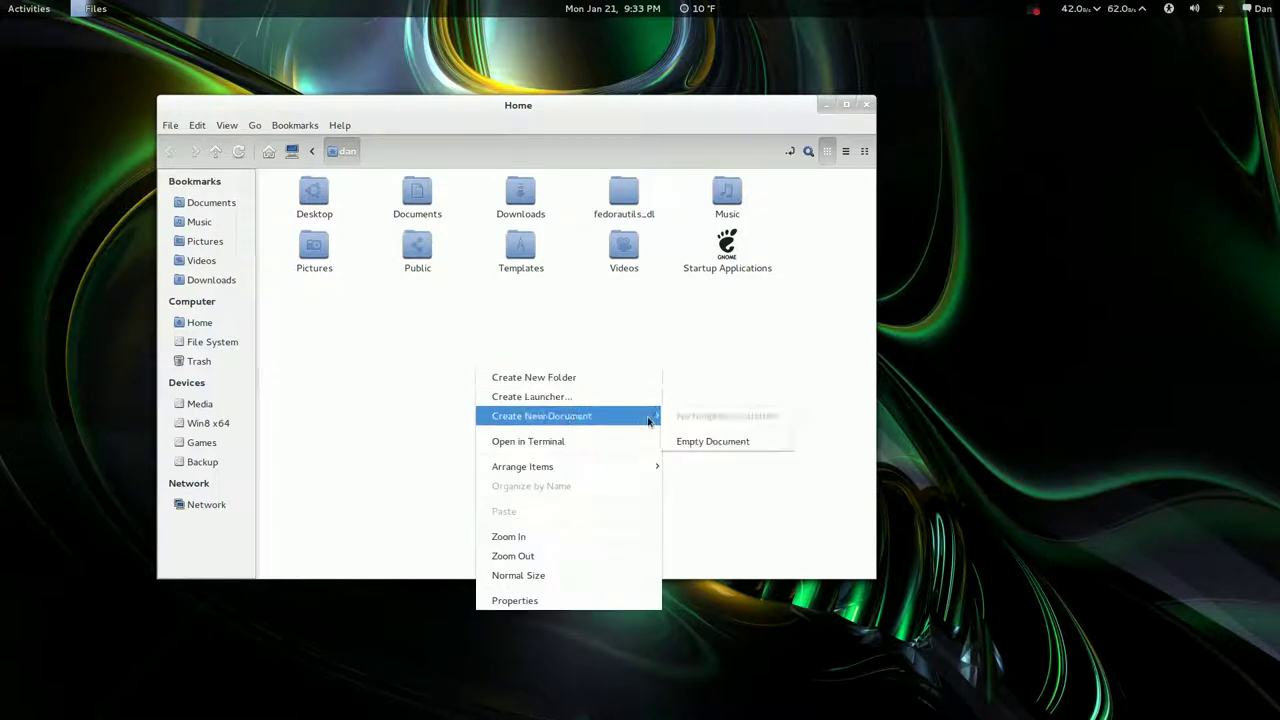
mouse_move(561, 462)
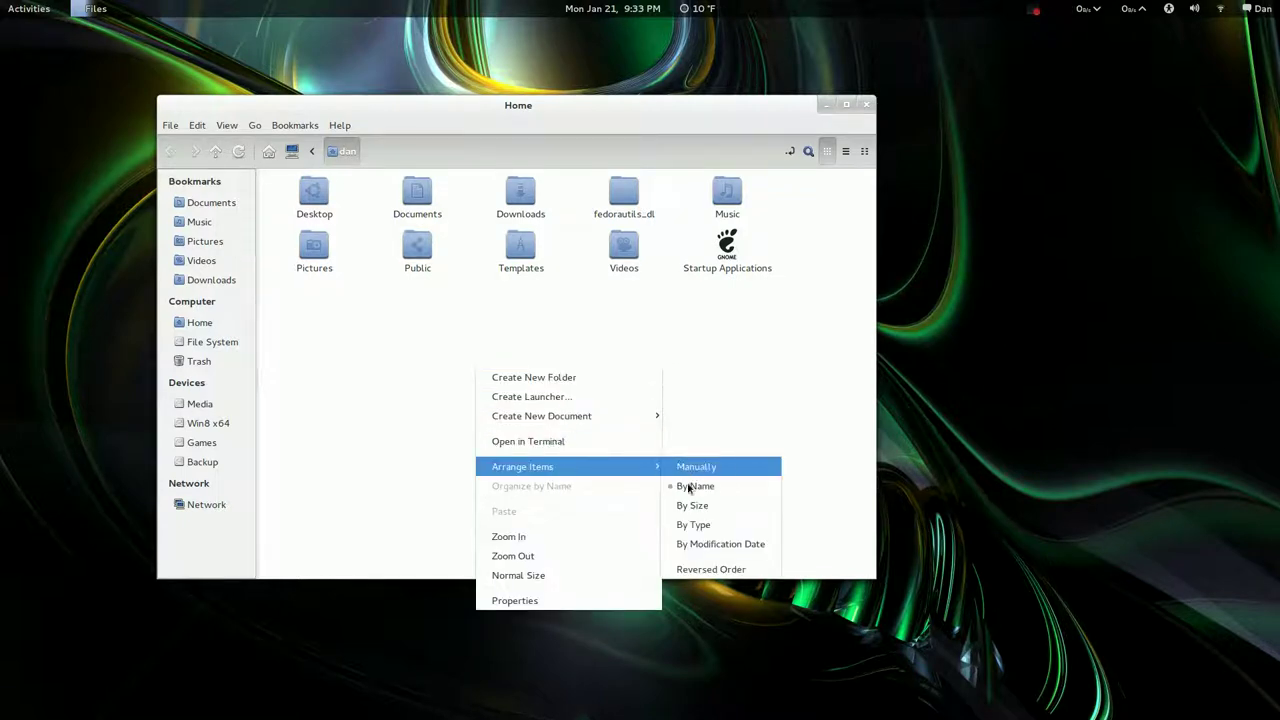
click(563, 317)
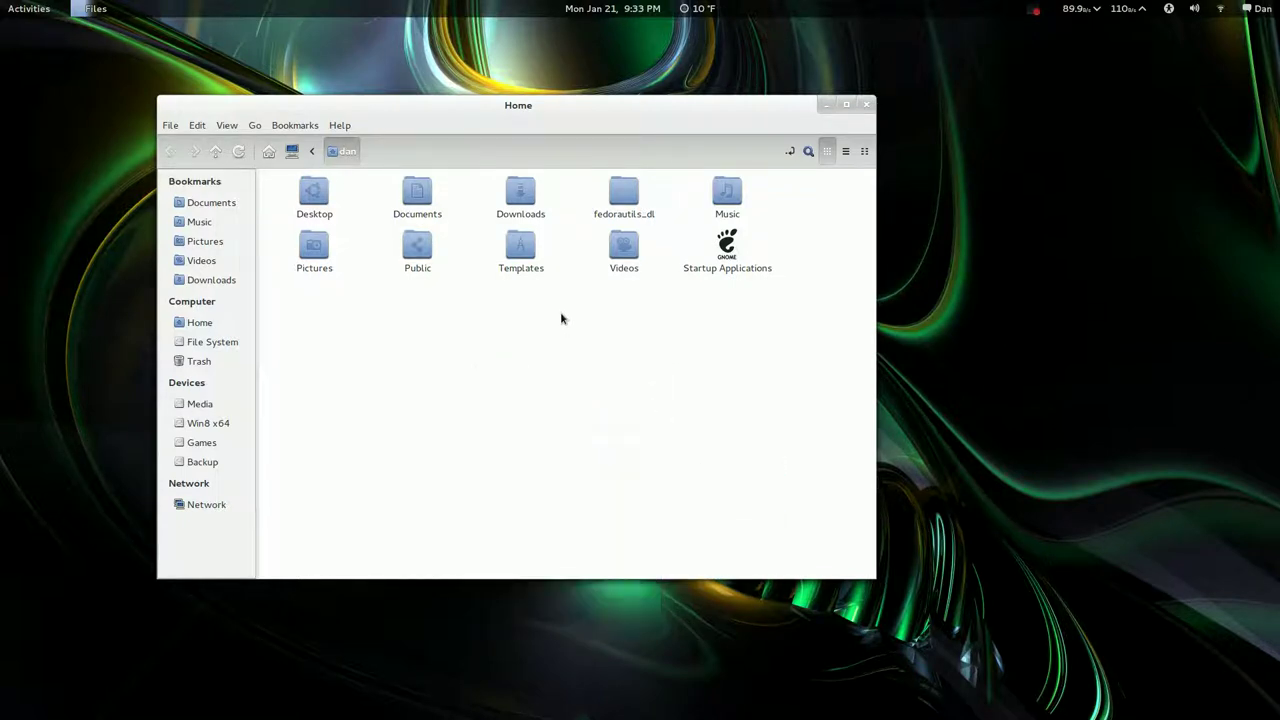
right_click(727, 276)
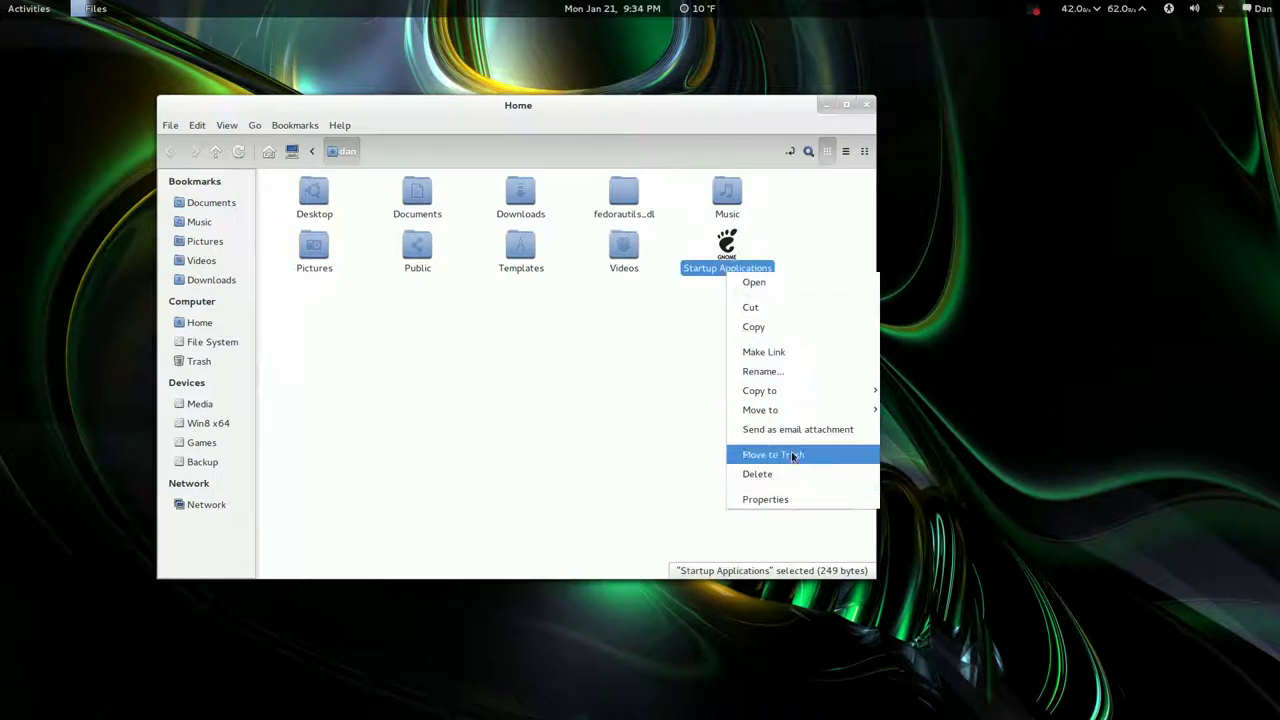
click(643, 366)
click(596, 336)
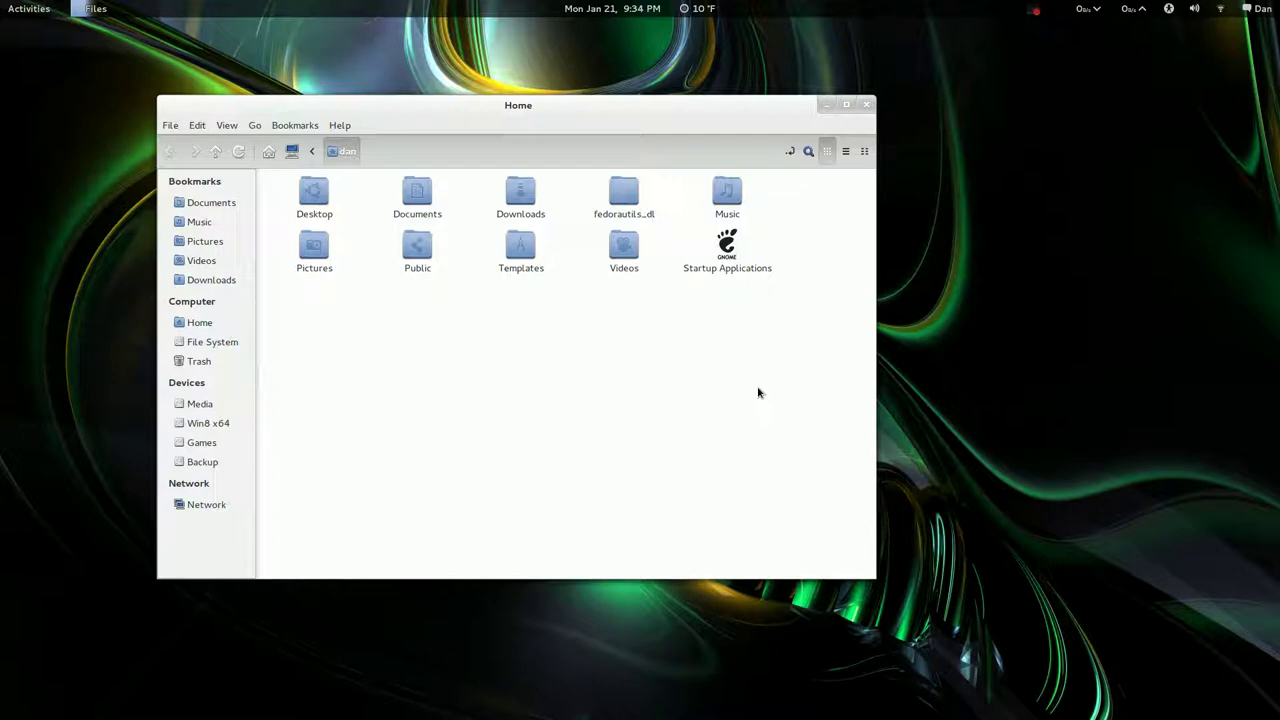
Show the grid of all installed applications and scroll it down and back up
key(super)
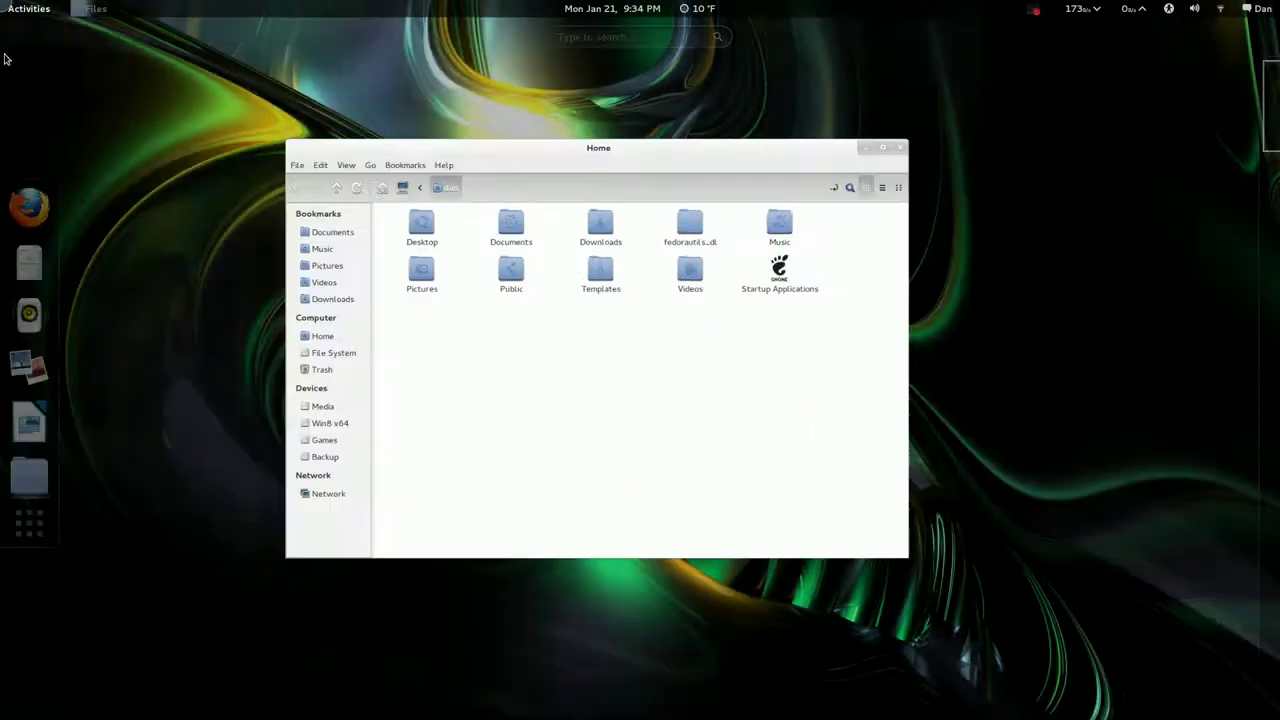
key(super)
click(29, 521)
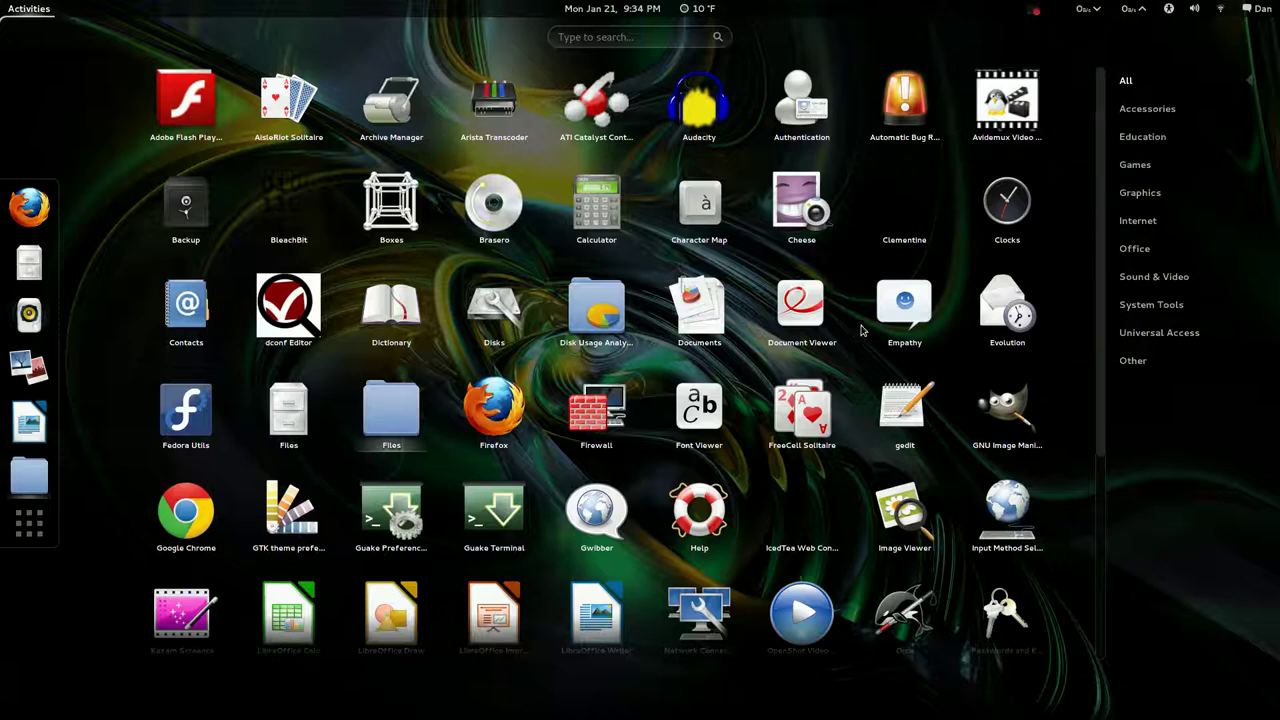
scroll(862, 338, down, 1)
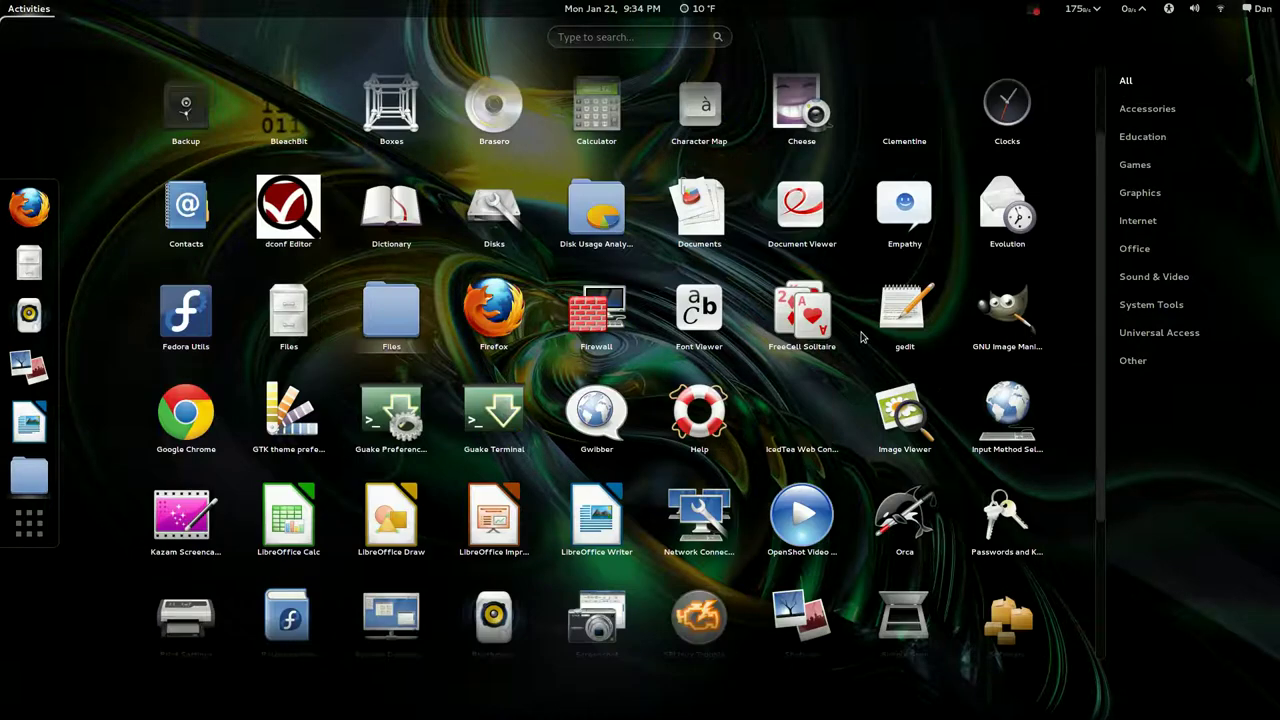
scroll(862, 338, down, 2)
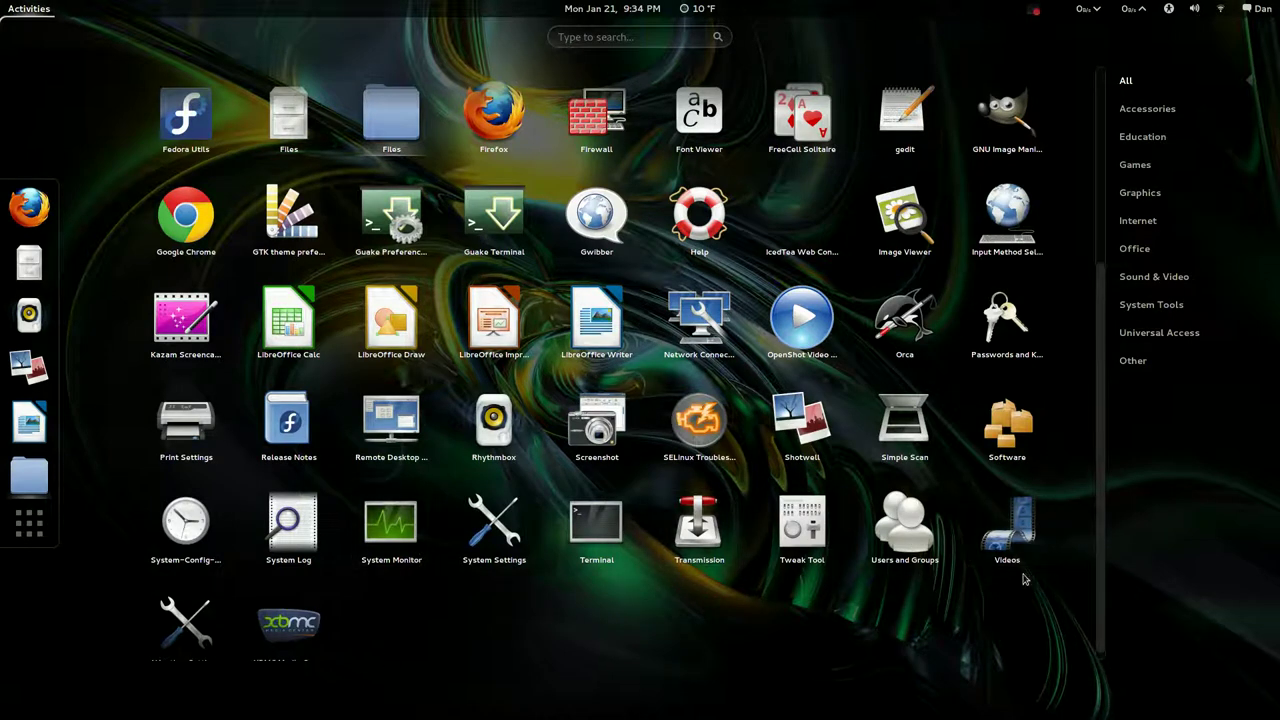
scroll(328, 544, up, 3)
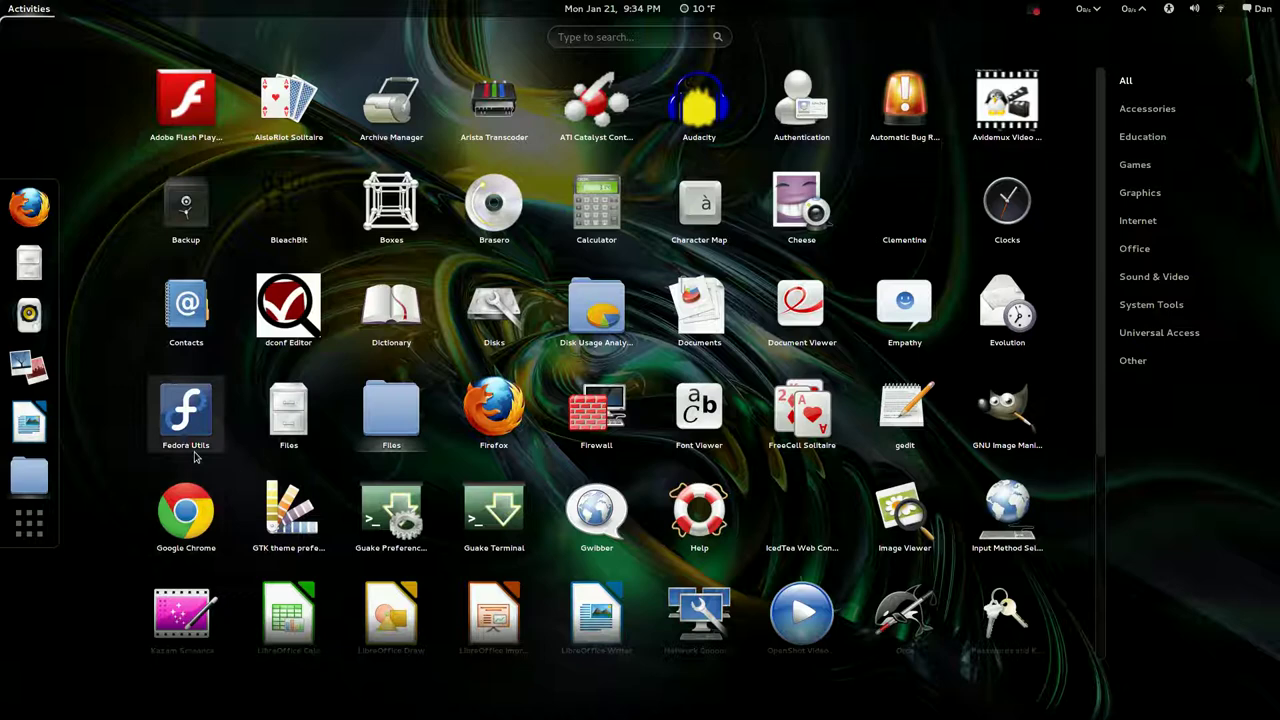
Launch Fedora Utils, authenticate with the account password, and move its dialog up and right
click(188, 437)
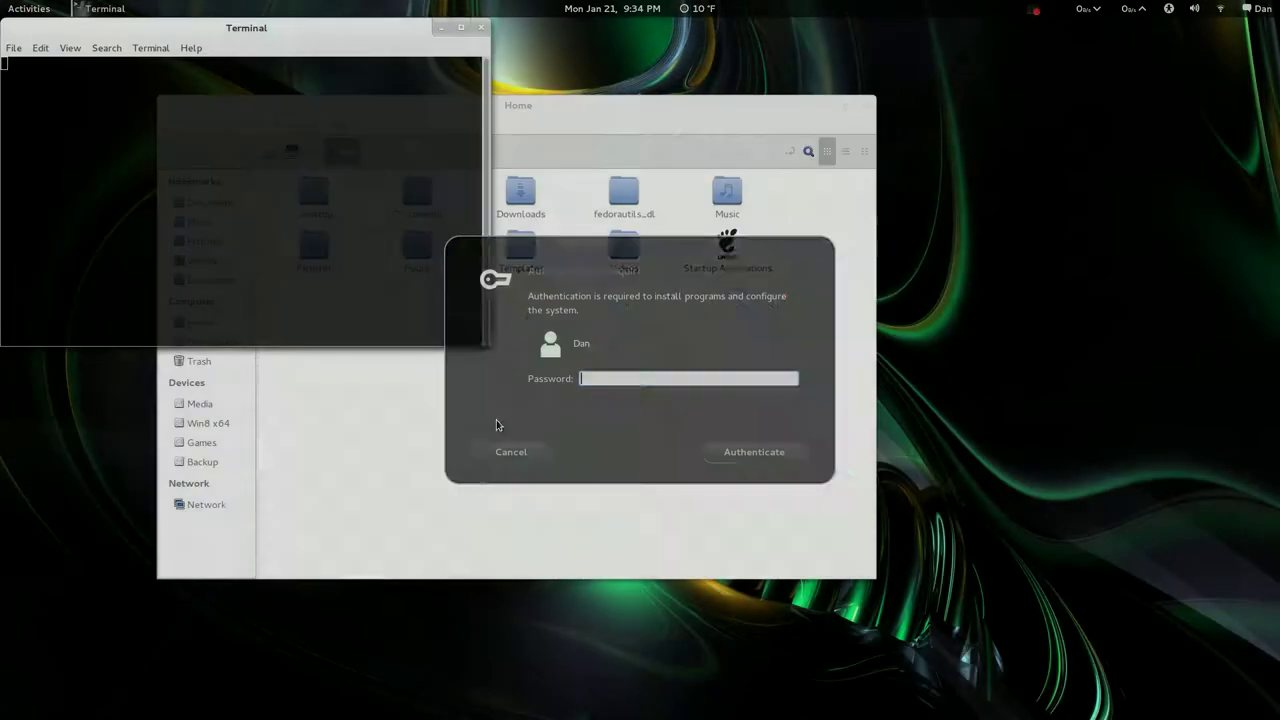
text(password)
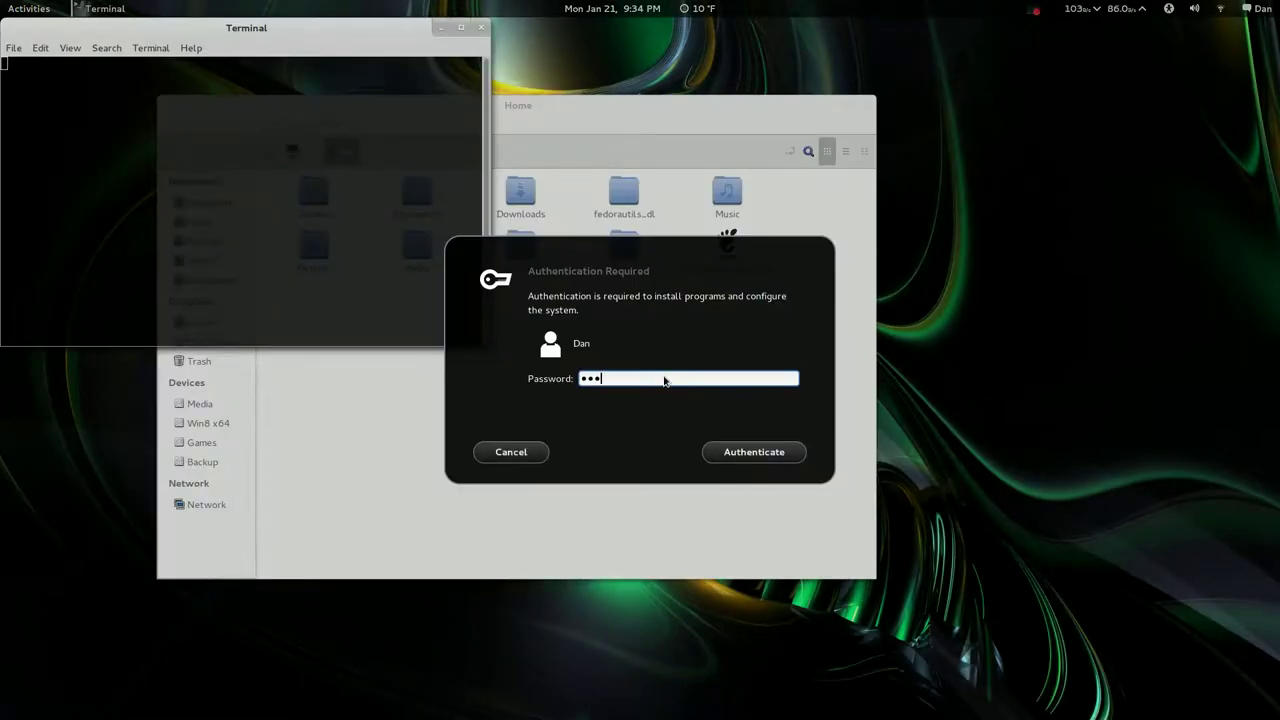
key(Return)
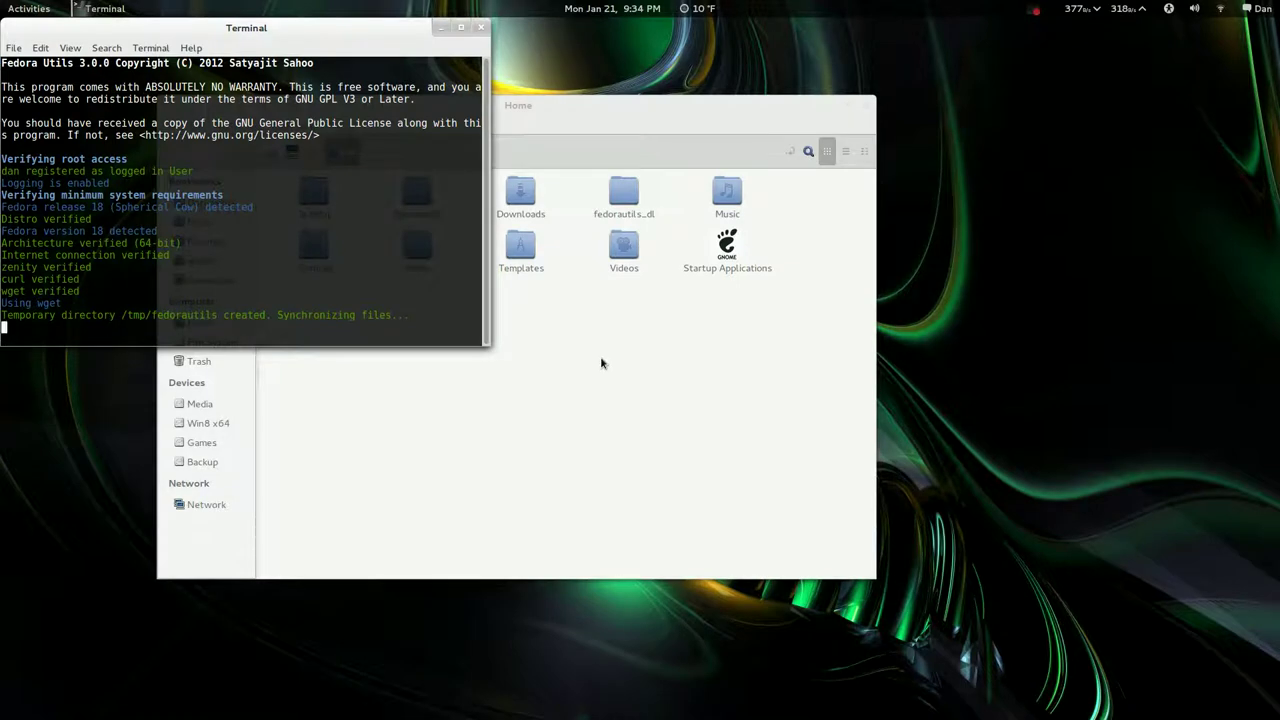
drag(677, 250, 711, 149)
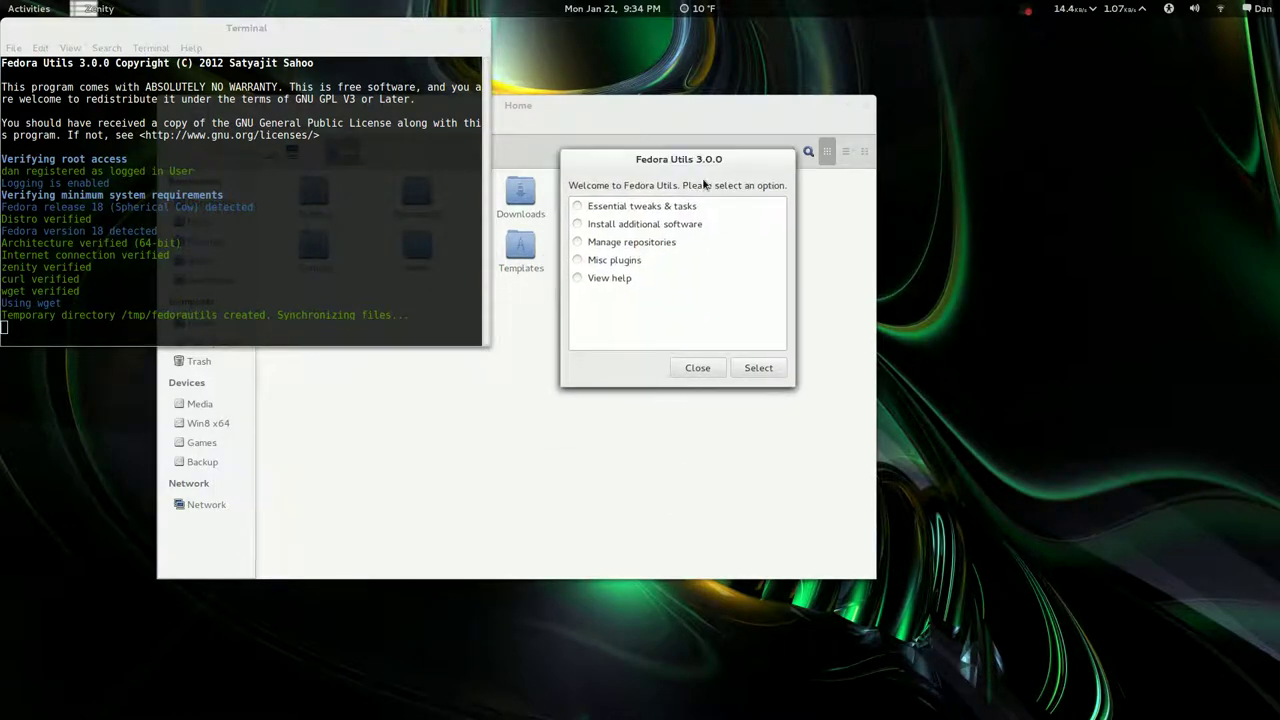
click(579, 207)
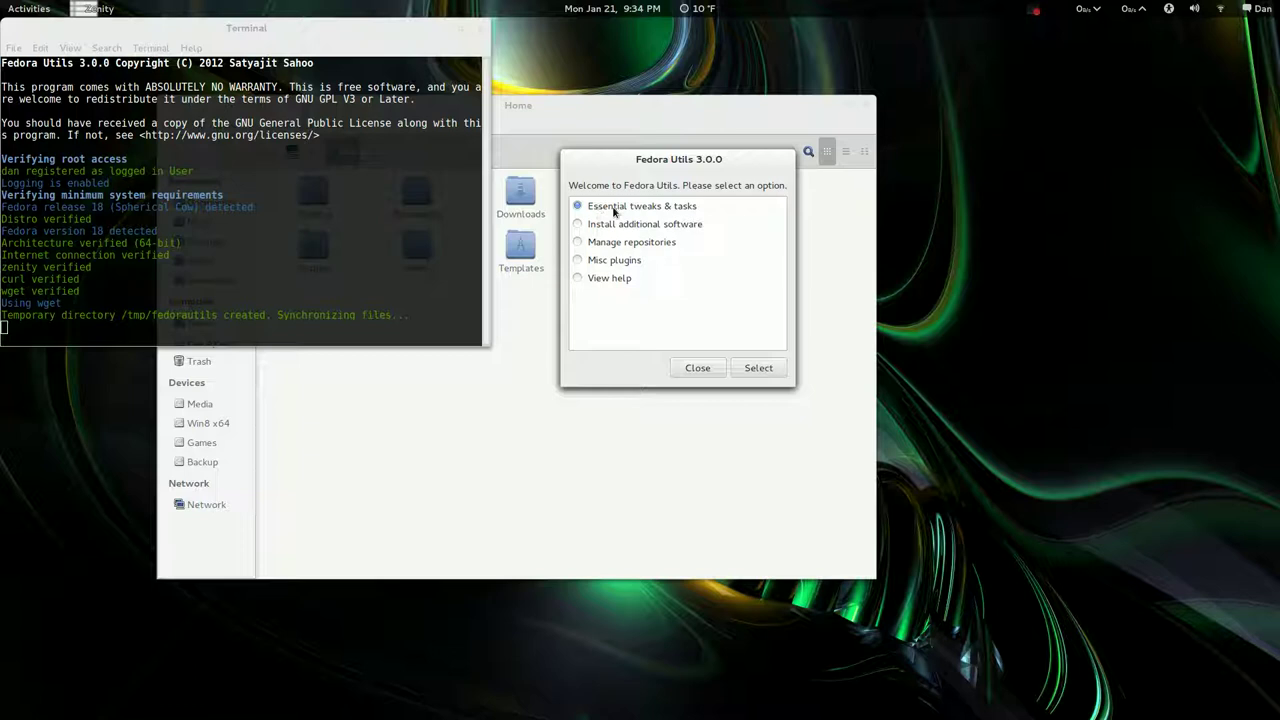
click(779, 370)
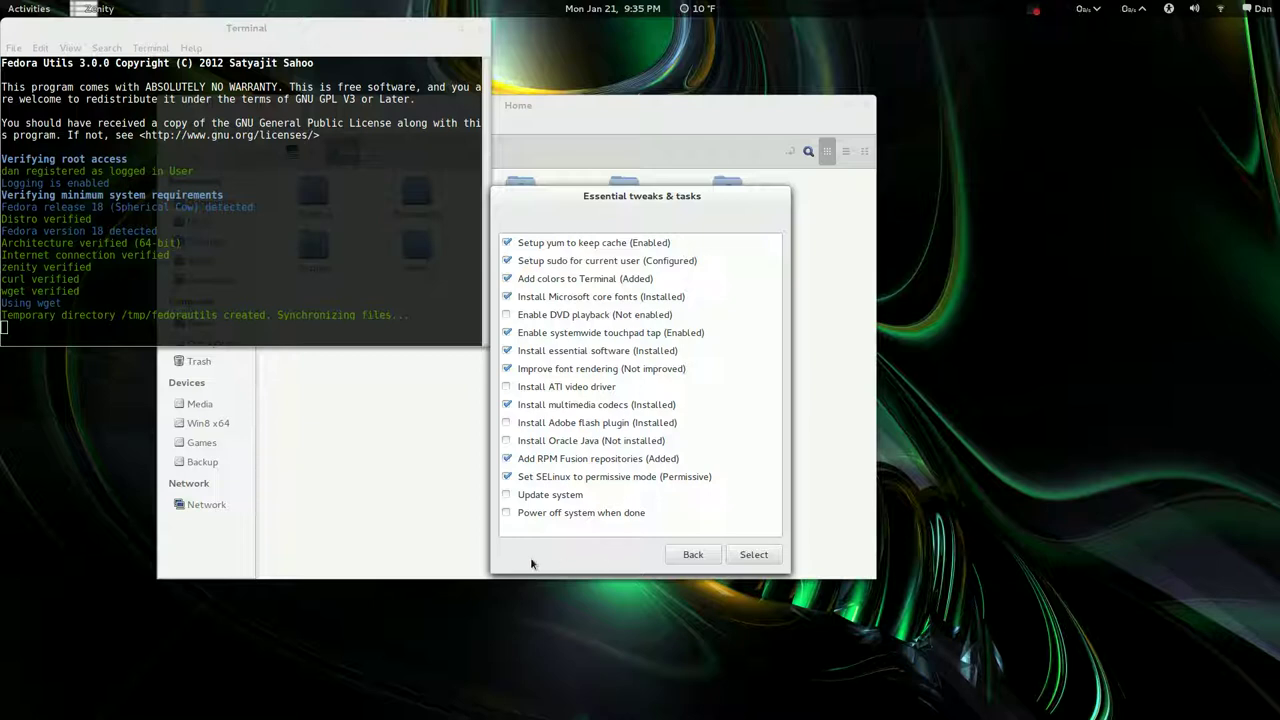
click(693, 557)
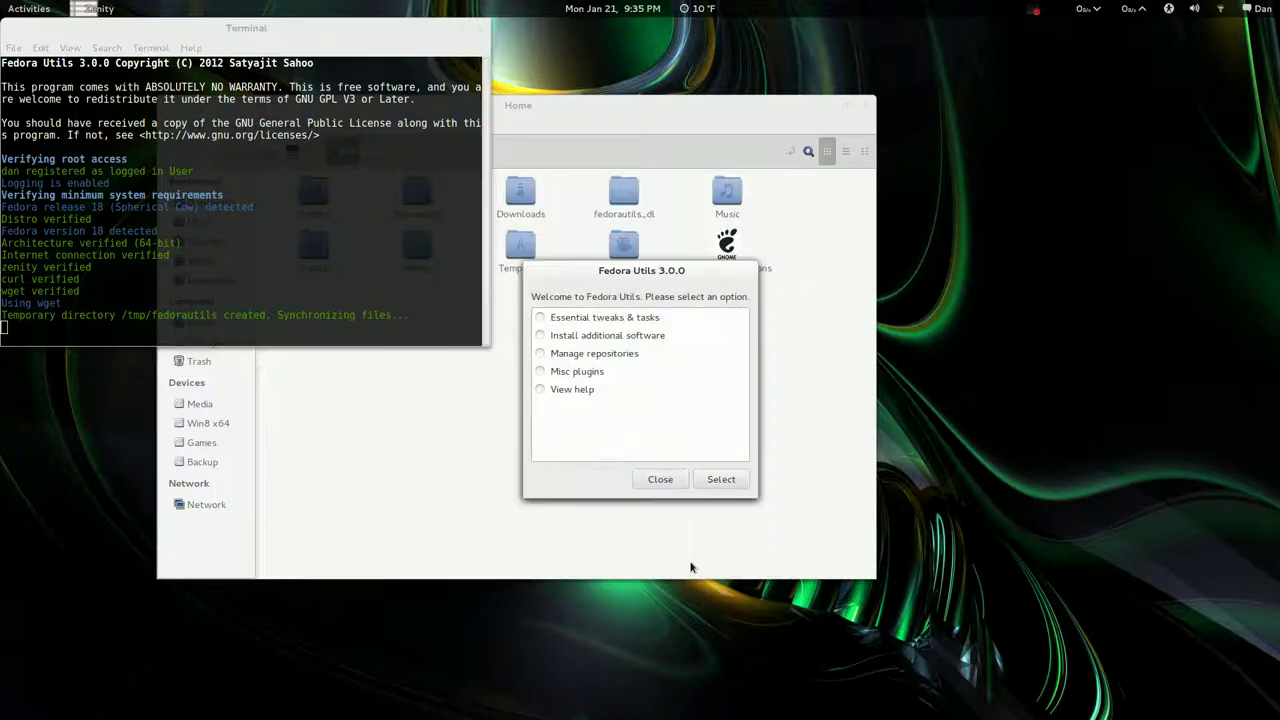
click(545, 339)
click(720, 479)
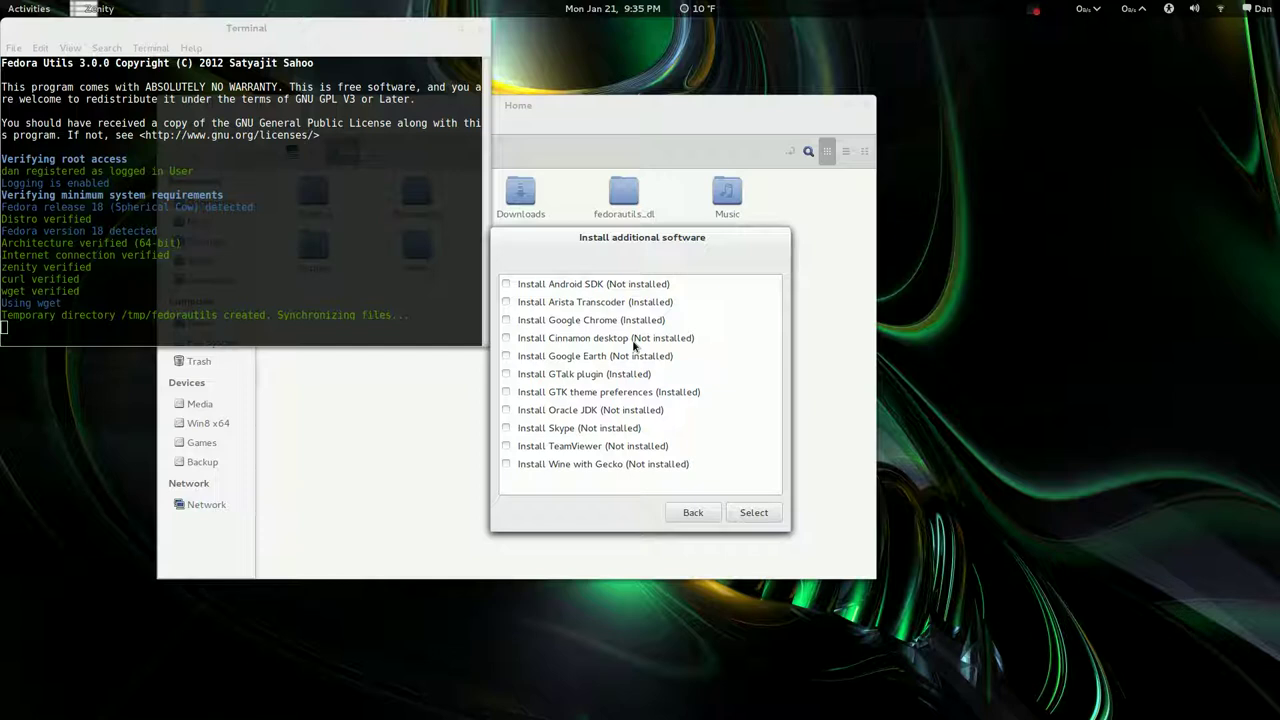
key(super)
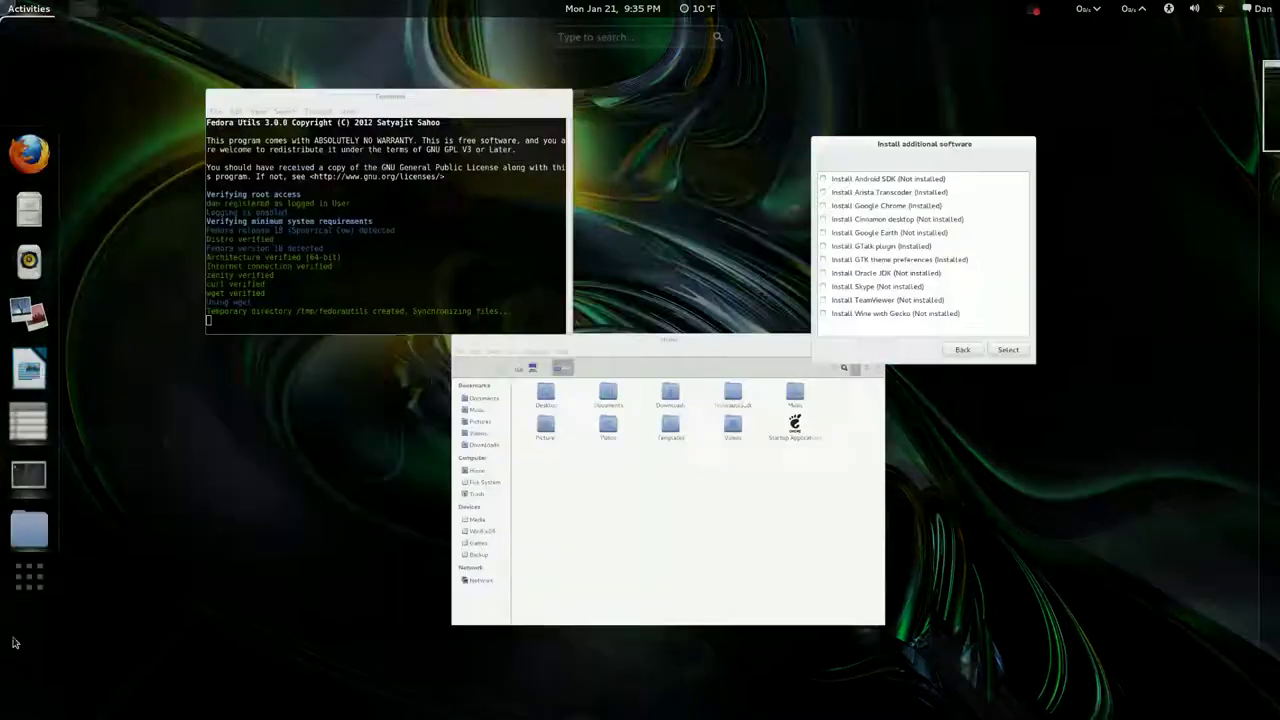
key(super)
key(super)
key(super)
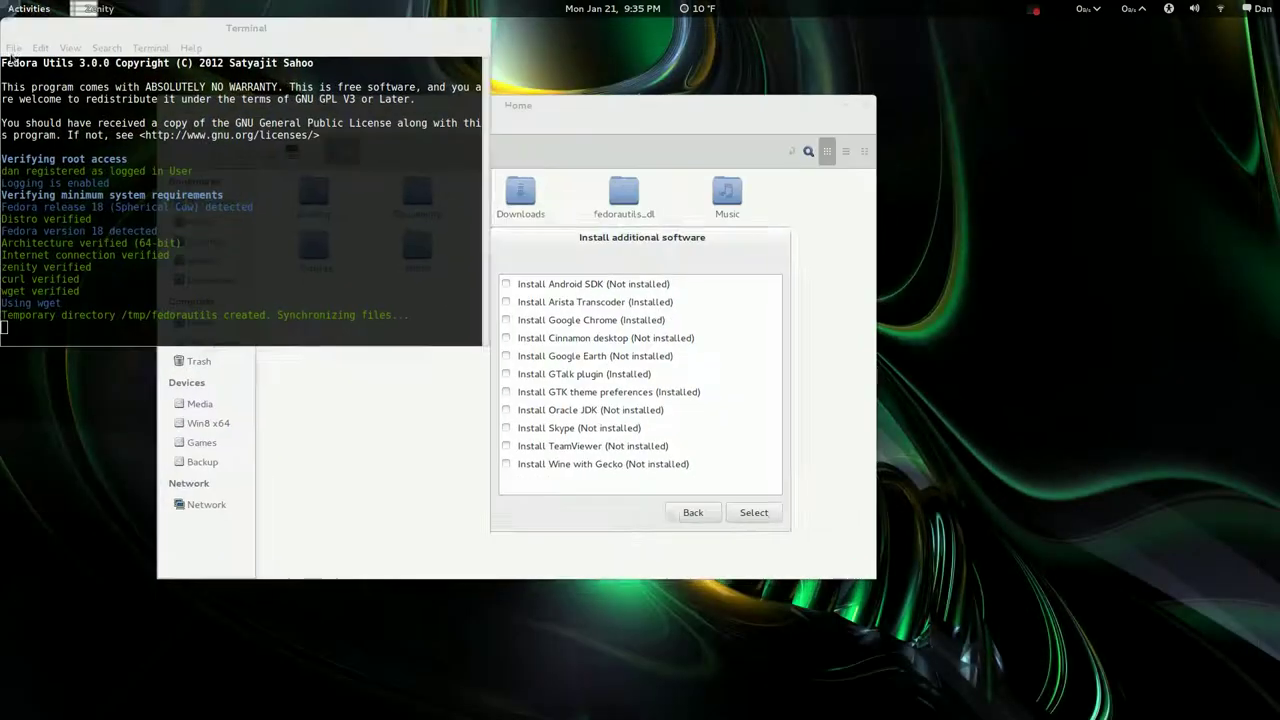
click(690, 514)
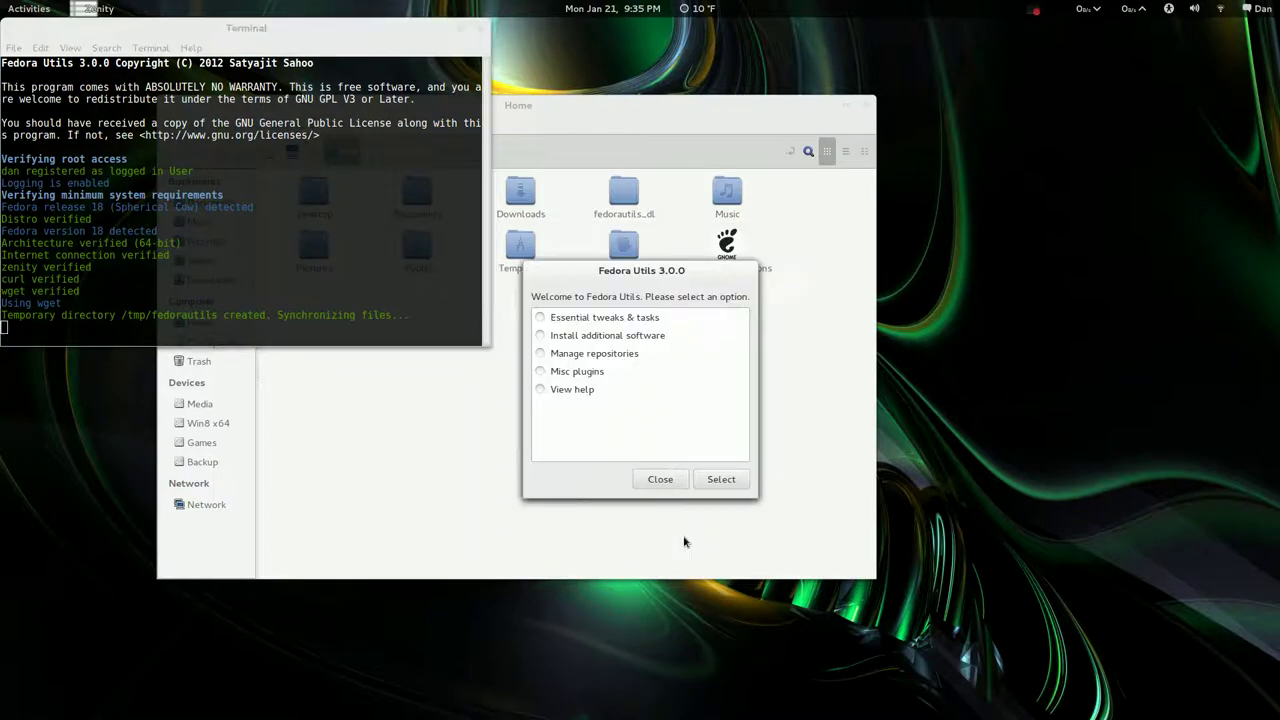
click(545, 356)
click(541, 371)
click(720, 483)
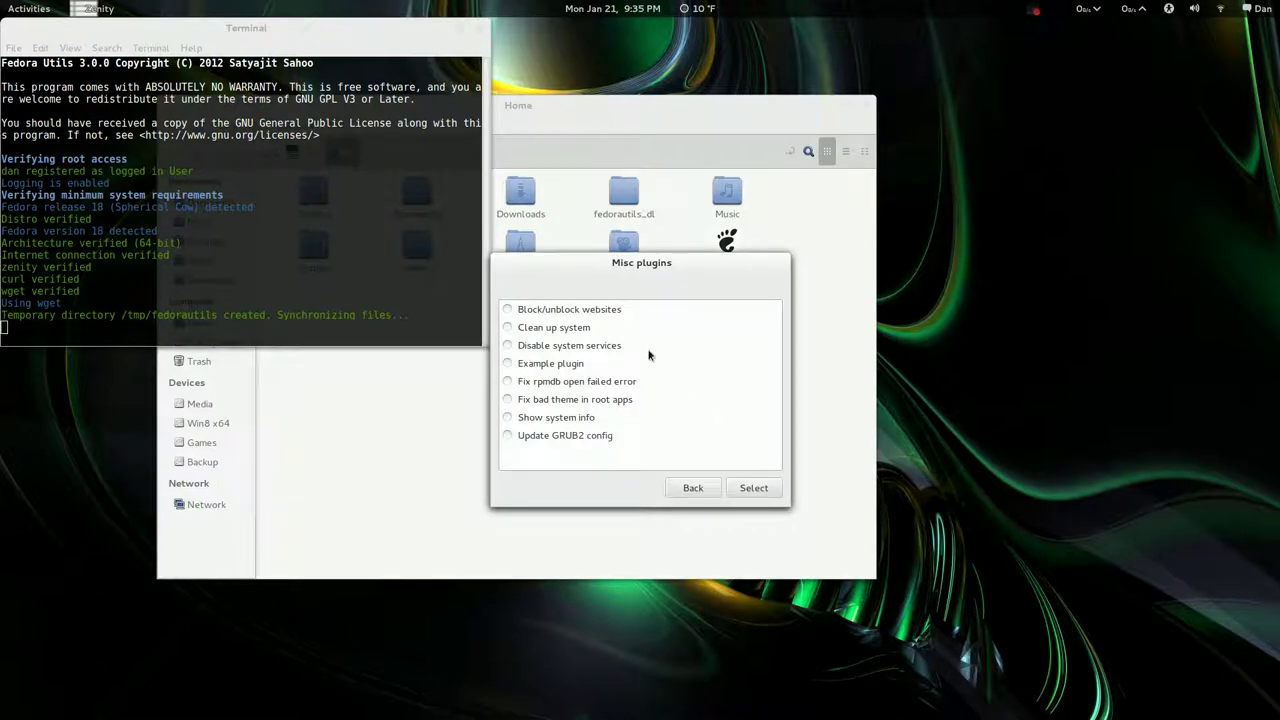
click(688, 490)
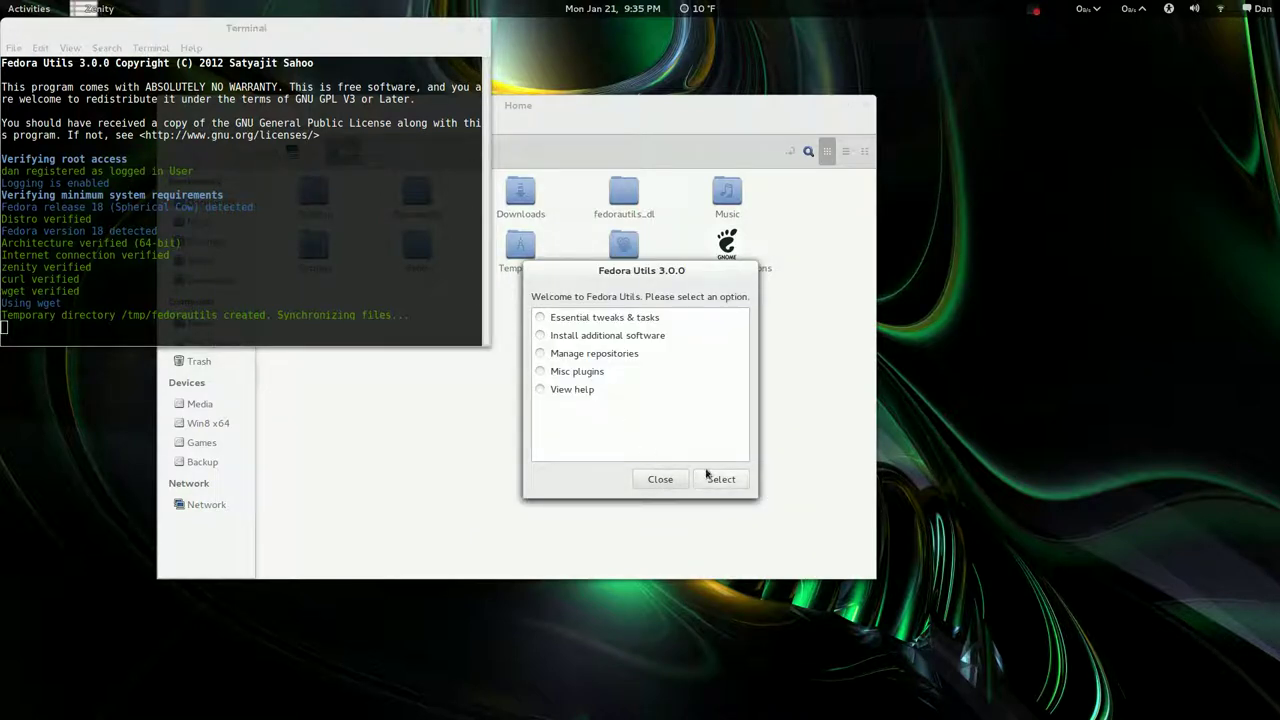
Close the Fedora Utils dialog and confirm the Terminated message box
click(660, 480)
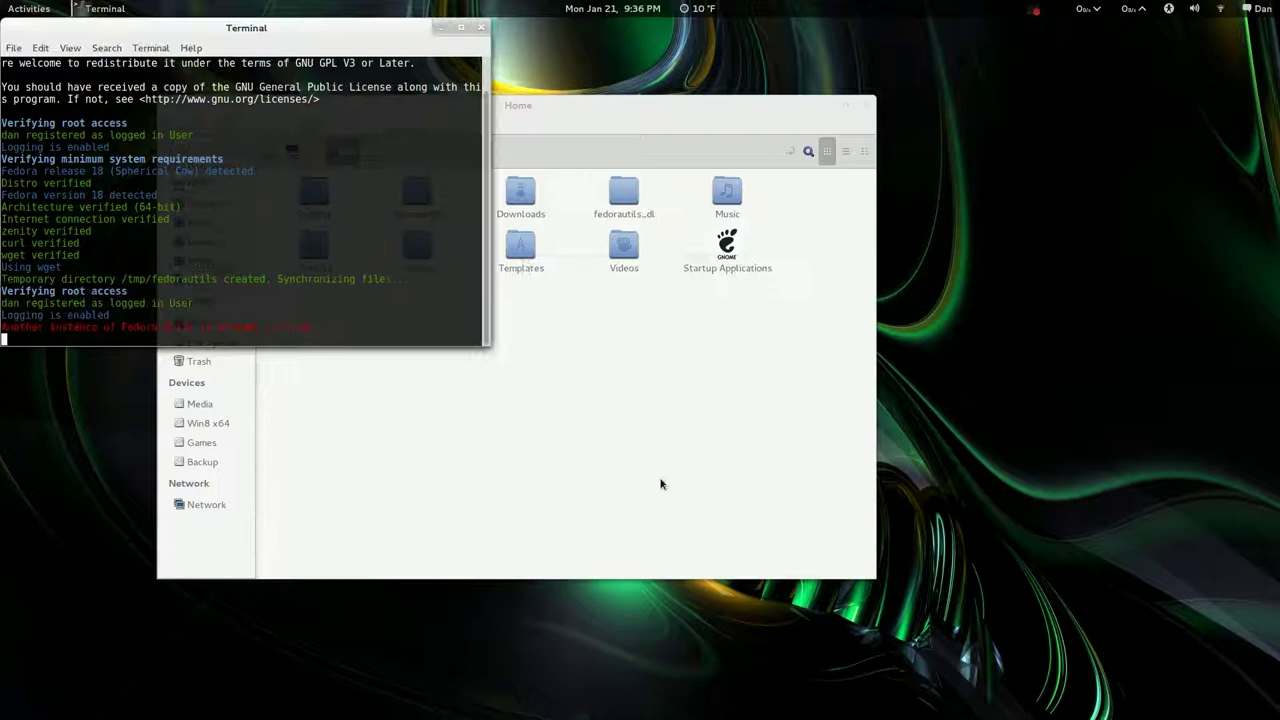
click(695, 430)
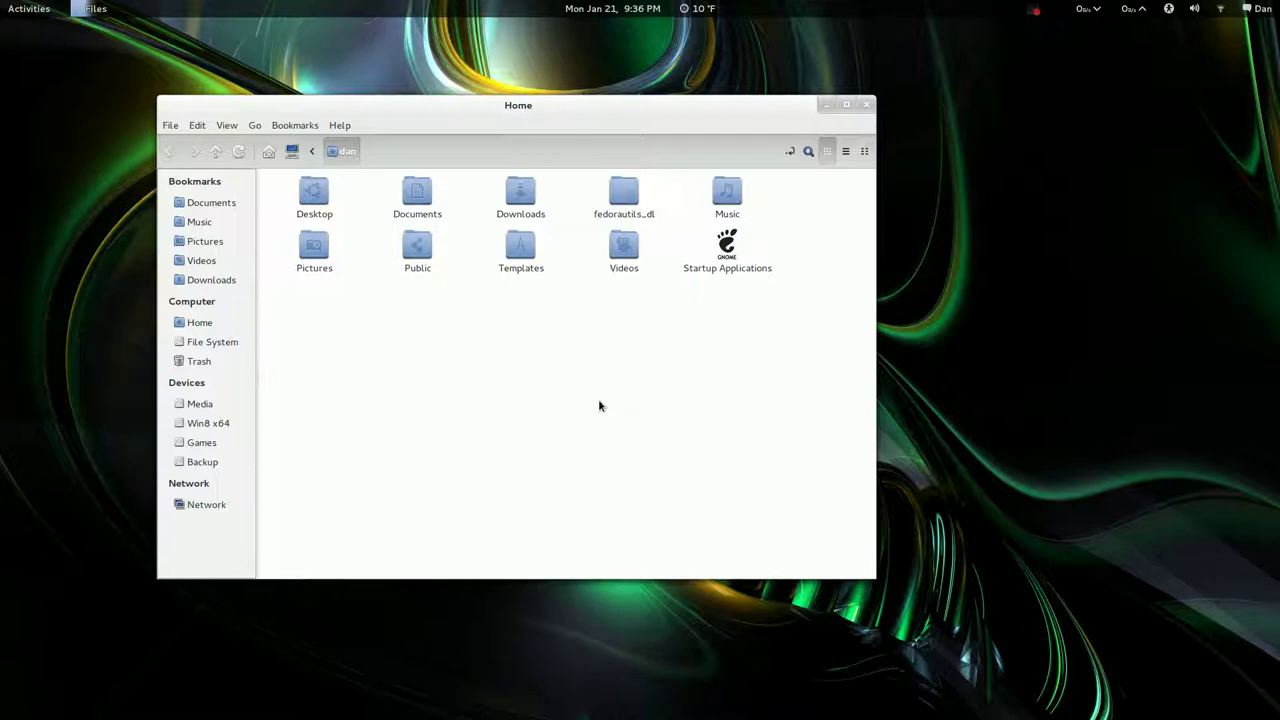
Launch System Monitor from the installed applications grid
mouse_move(0, 0)
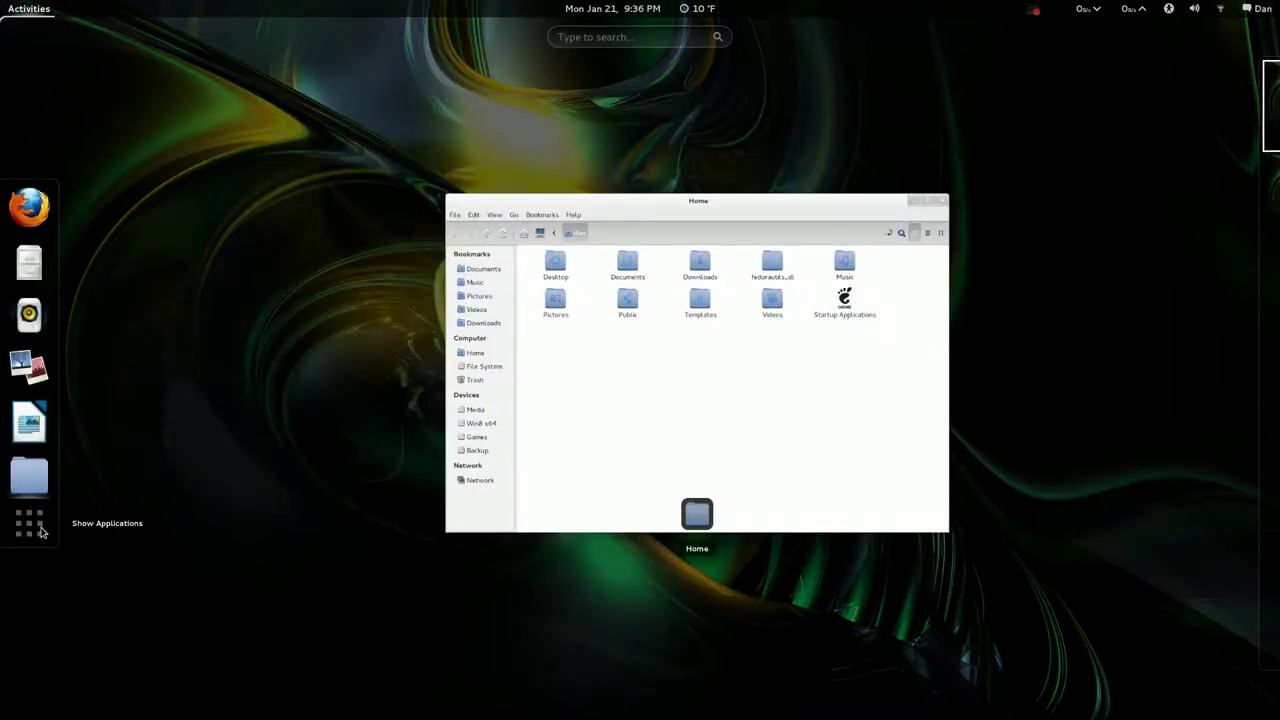
click(40, 532)
scroll(398, 551, down, 3)
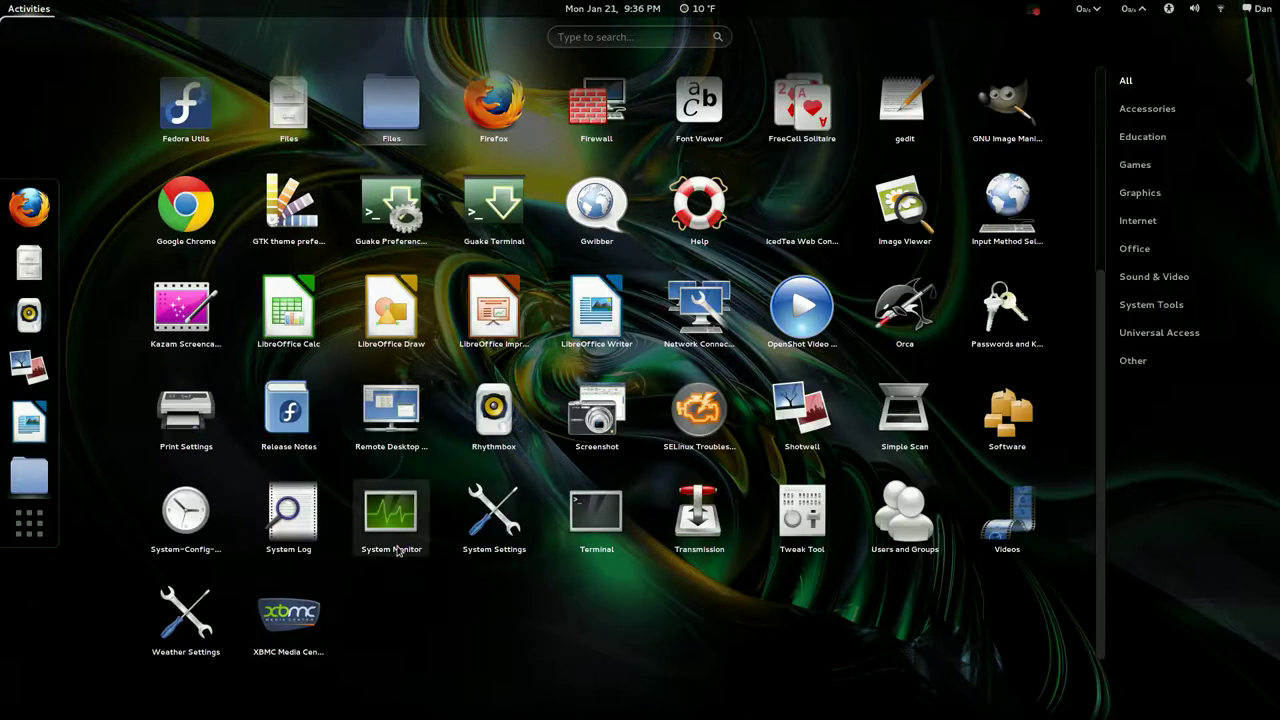
click(398, 551)
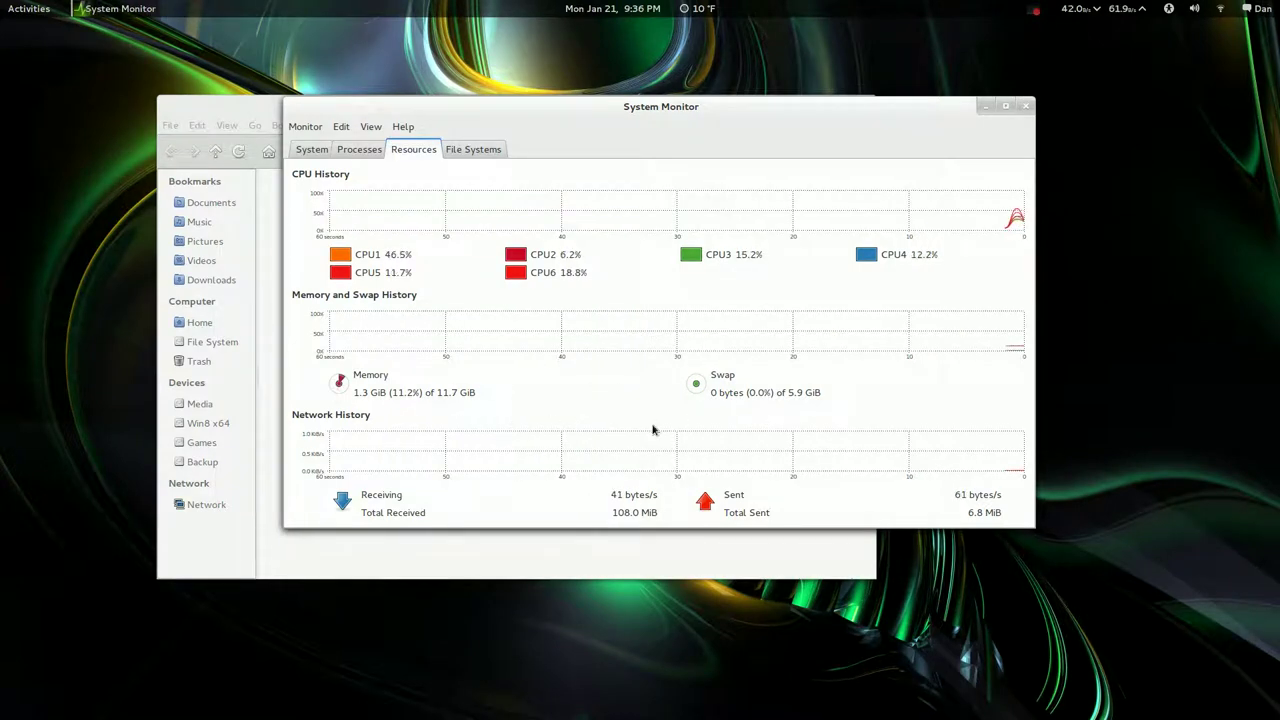
Review the File Systems tab including /dev/sdc1, return to the Resources graphs, then close System Monitor
click(473, 150)
click(403, 127)
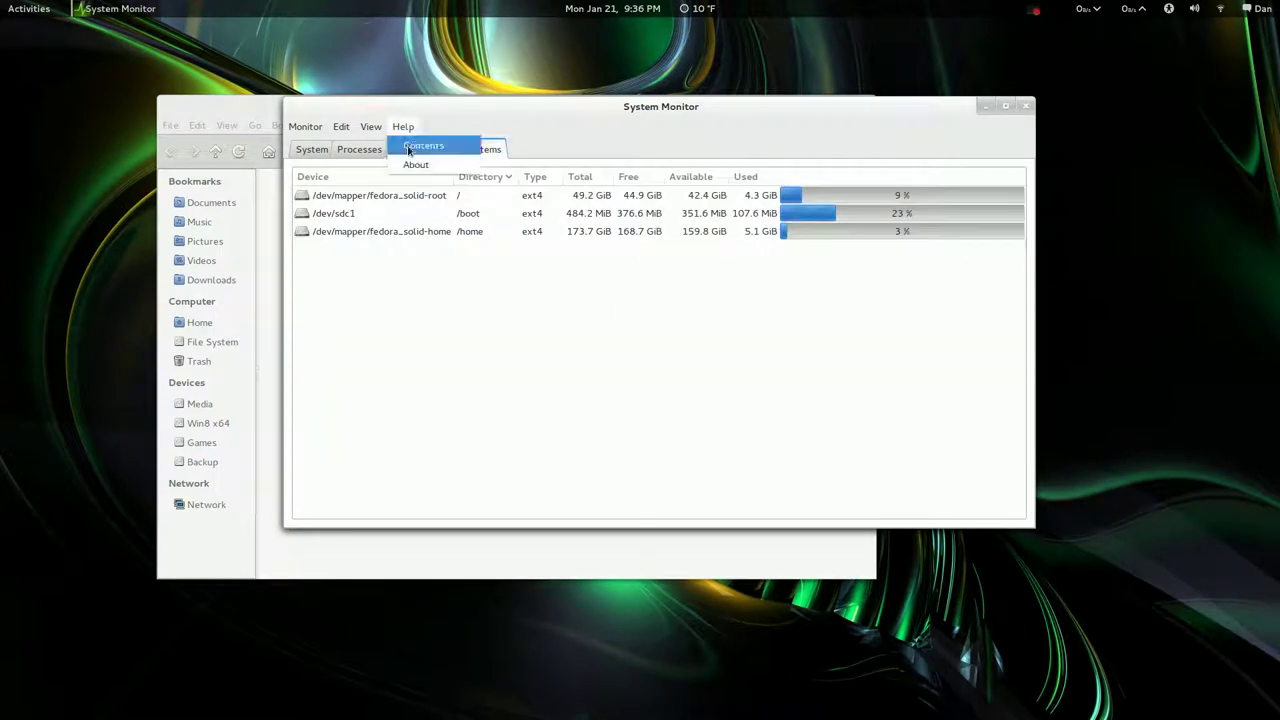
click(564, 140)
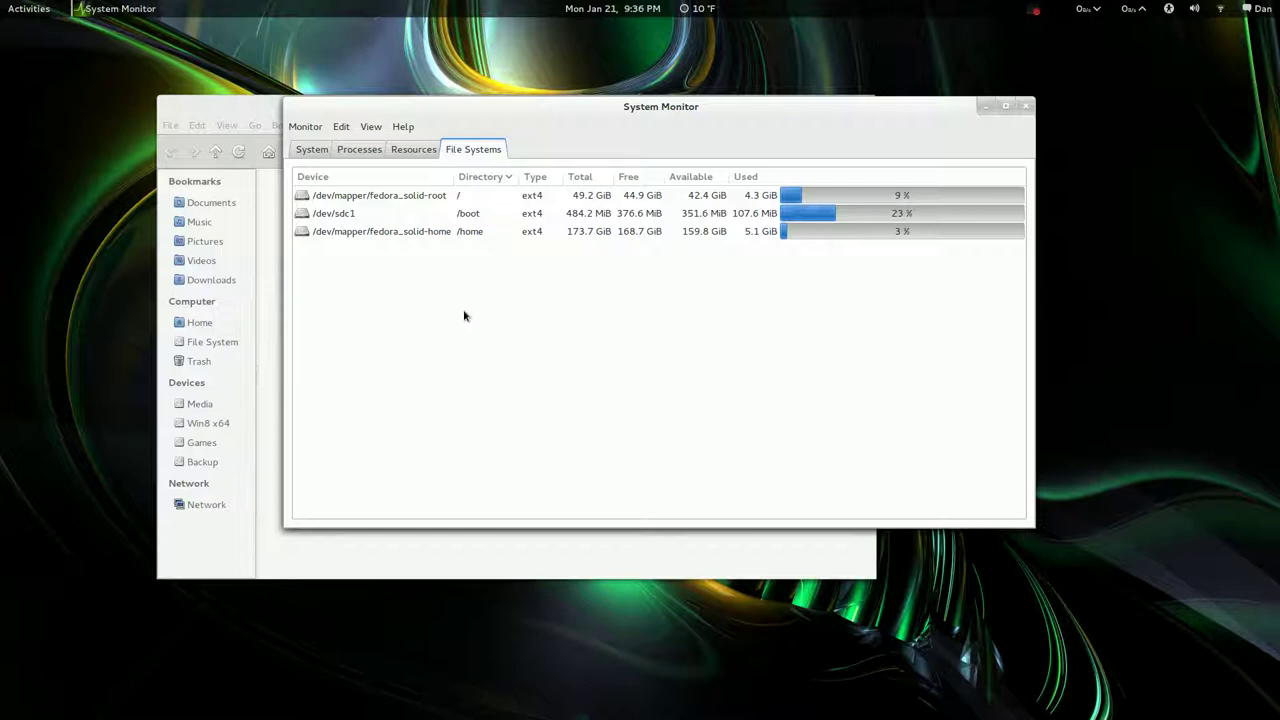
click(337, 218)
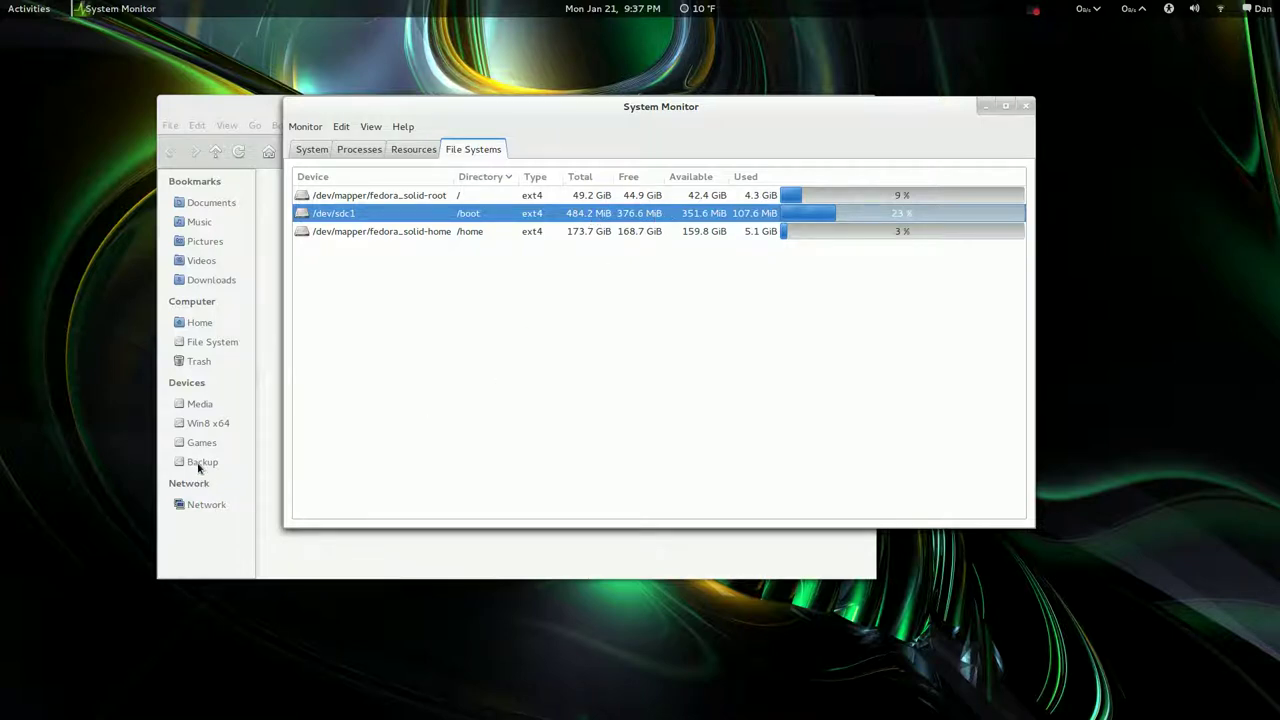
click(414, 149)
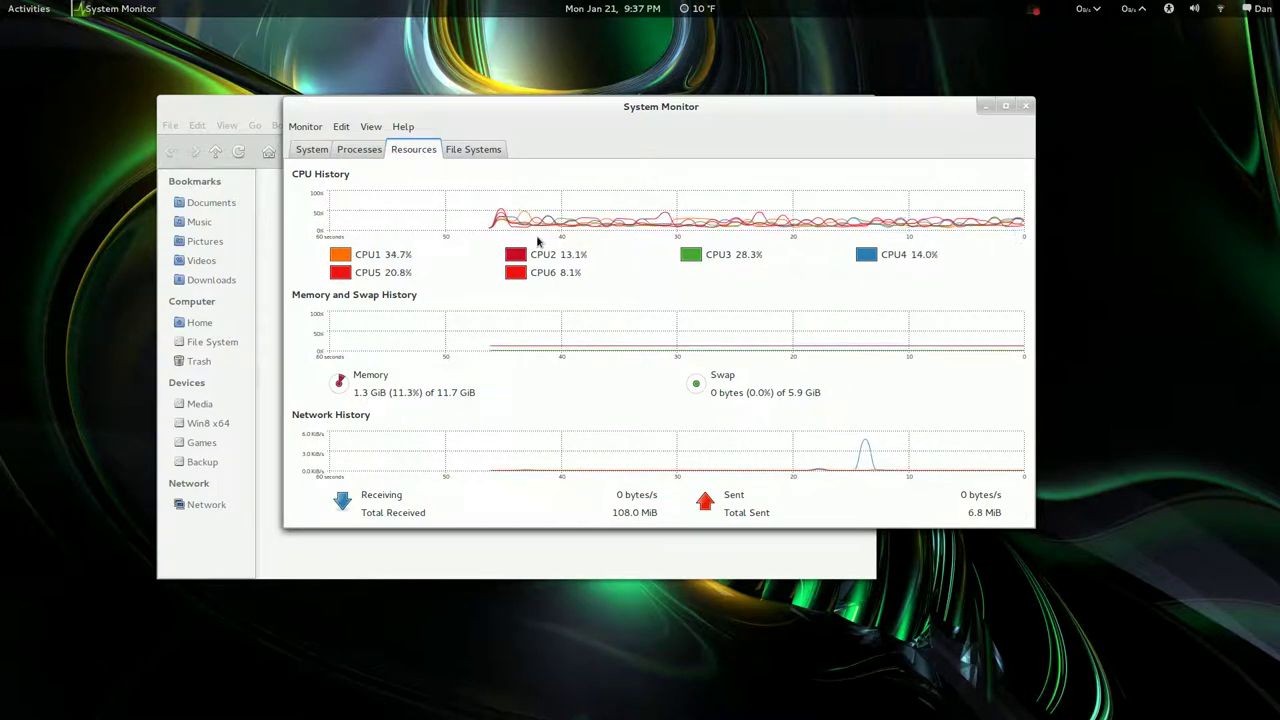
click(1024, 114)
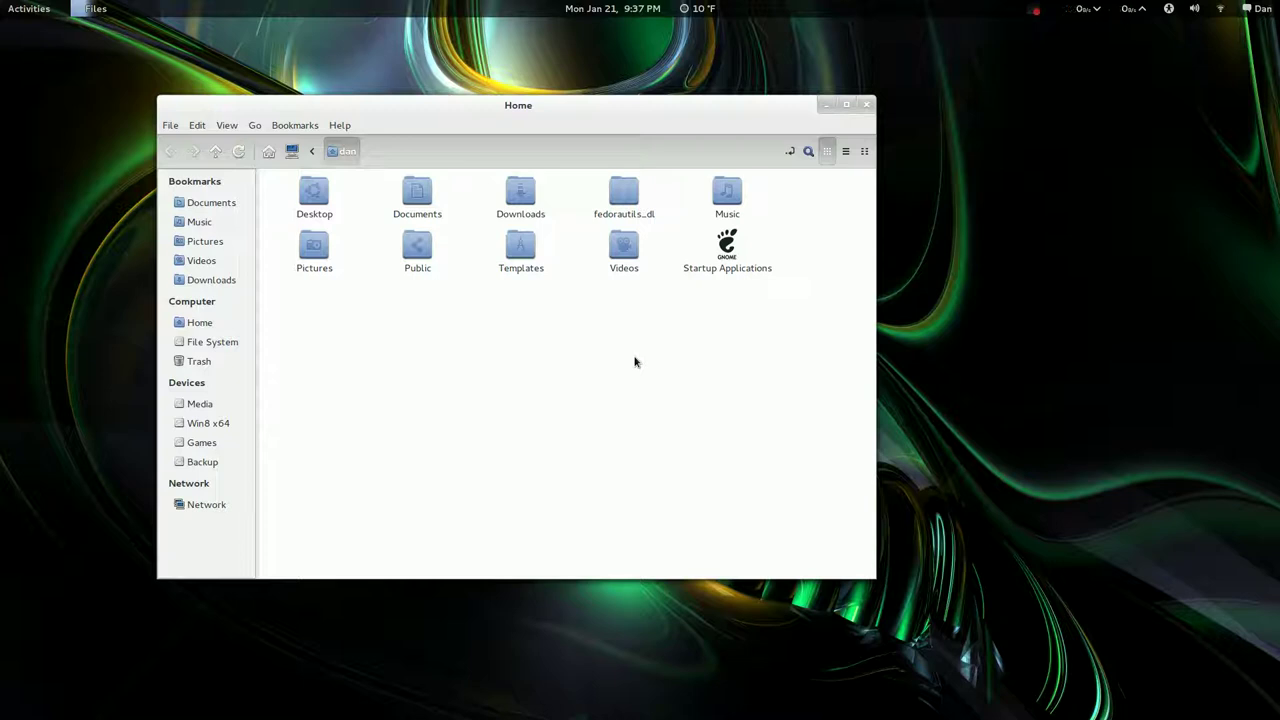
Close Nemo's Home window with its title-bar close button
click(866, 104)
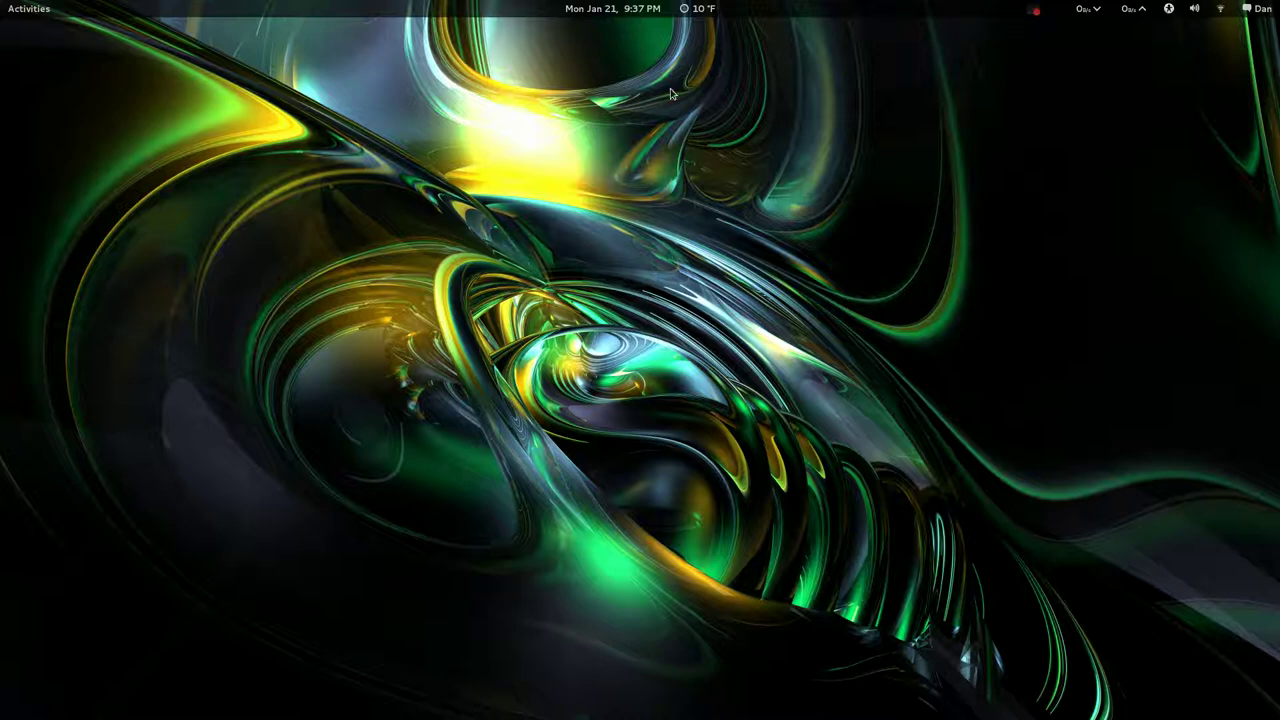
Reopen the Home folder in Nemo and bring its window to the front
mouse_move(2, 2)
click(1225, 100)
mouse_move(2, 2)
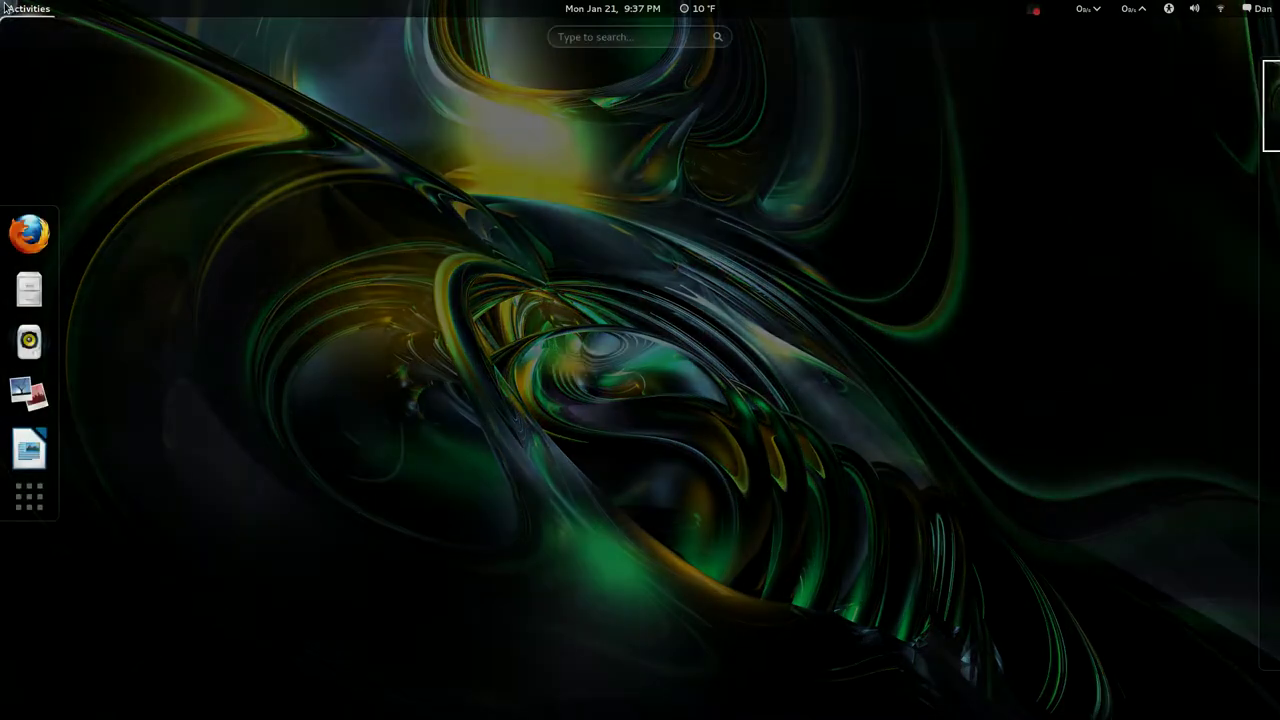
click(29, 289)
mouse_move(5, 8)
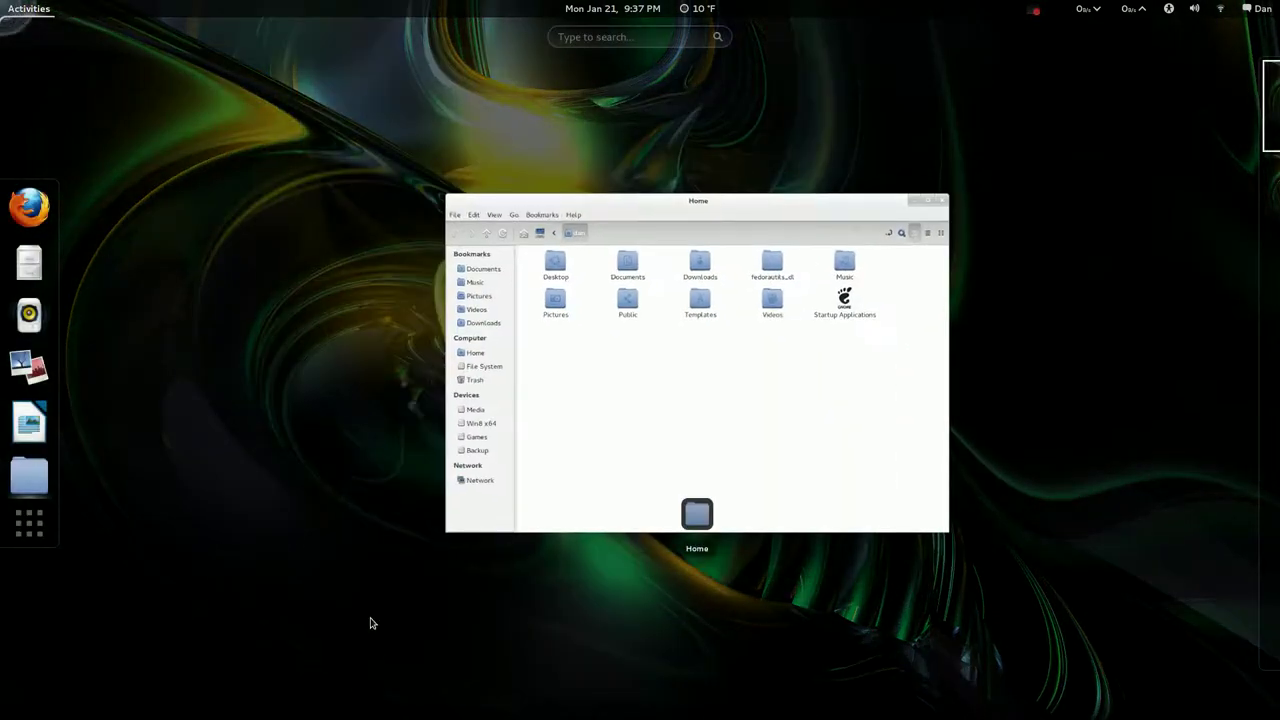
click(254, 410)
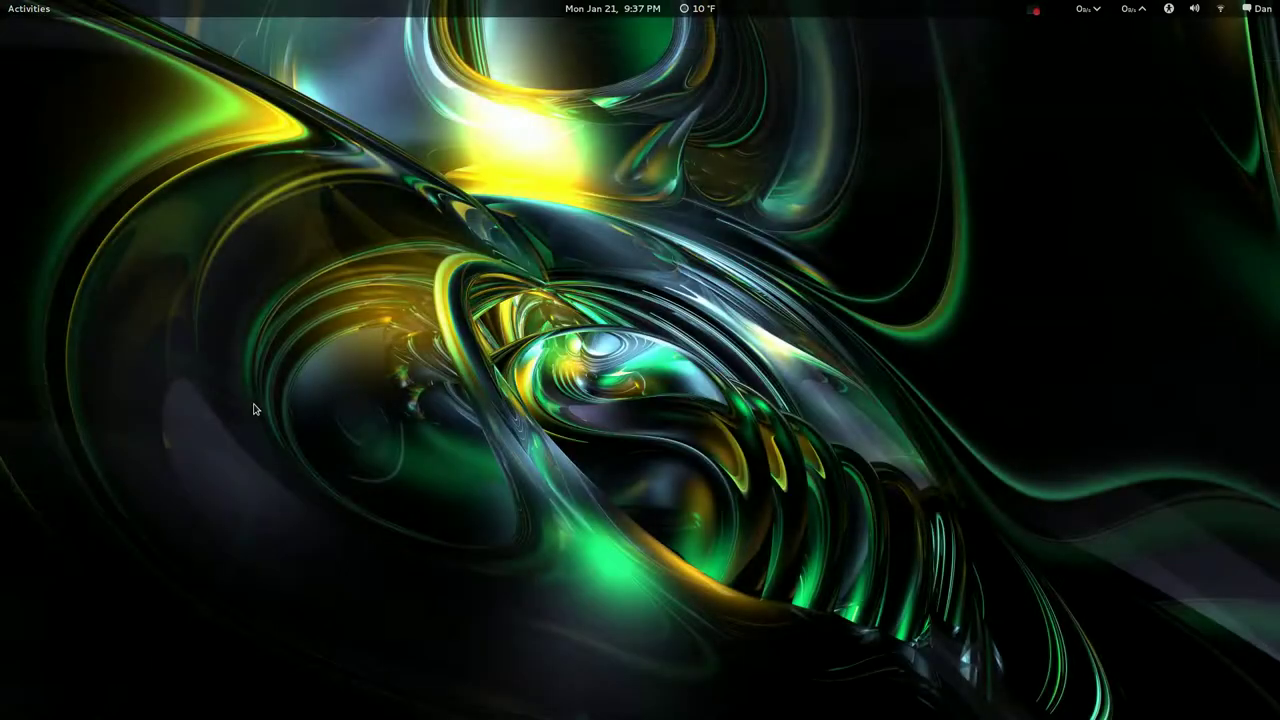
key(super)
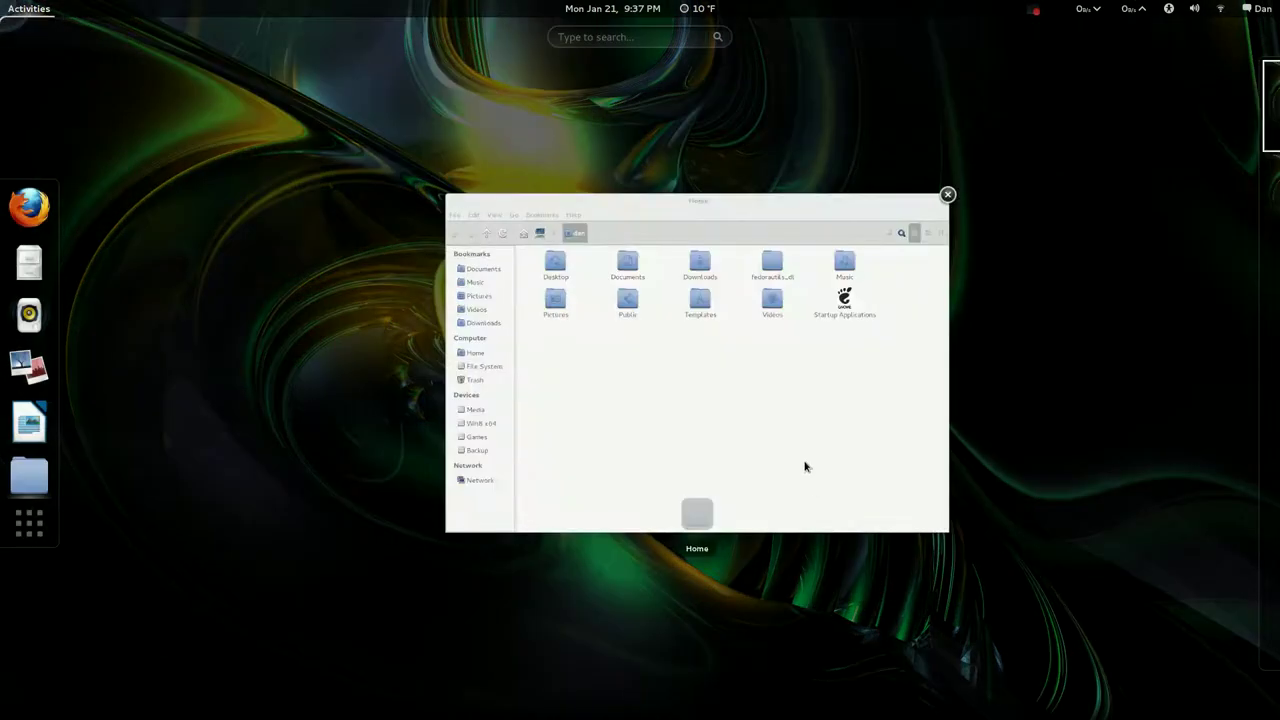
click(810, 475)
Open a Firefox window and drag it onto the second workspace, leaving Home on the first
mouse_move(6, 4)
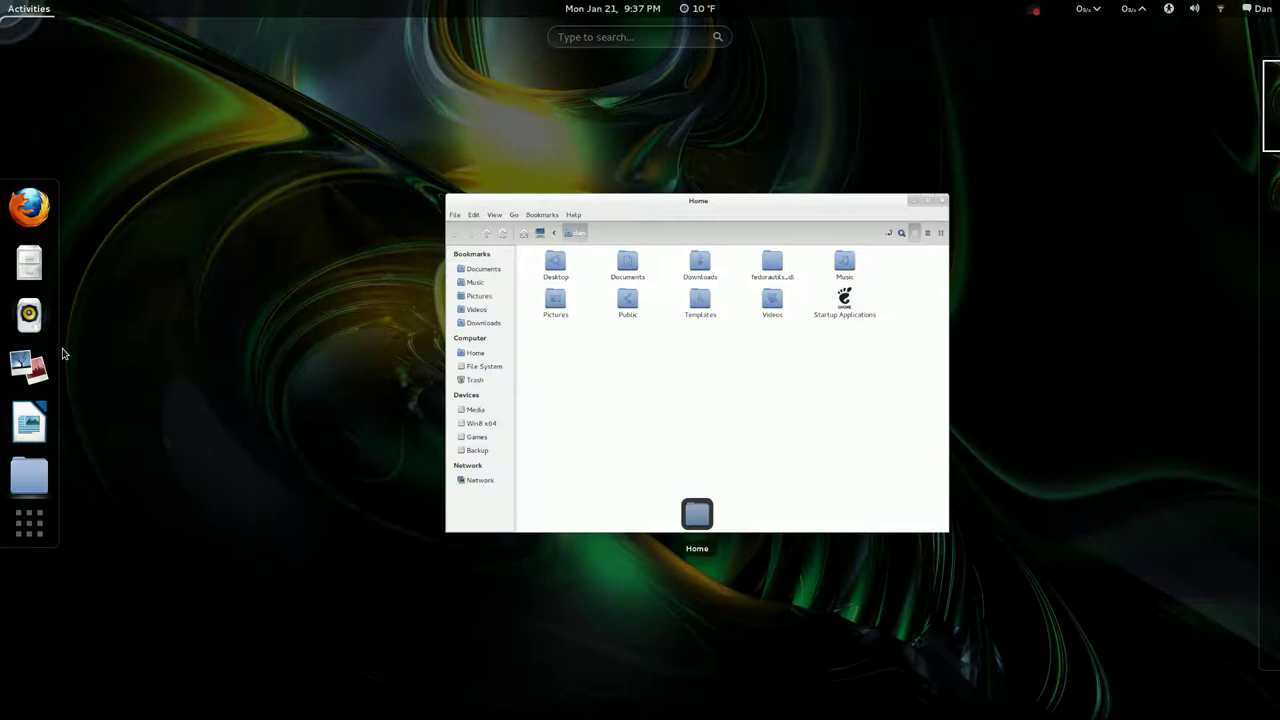
drag(30, 208, 1200, 229)
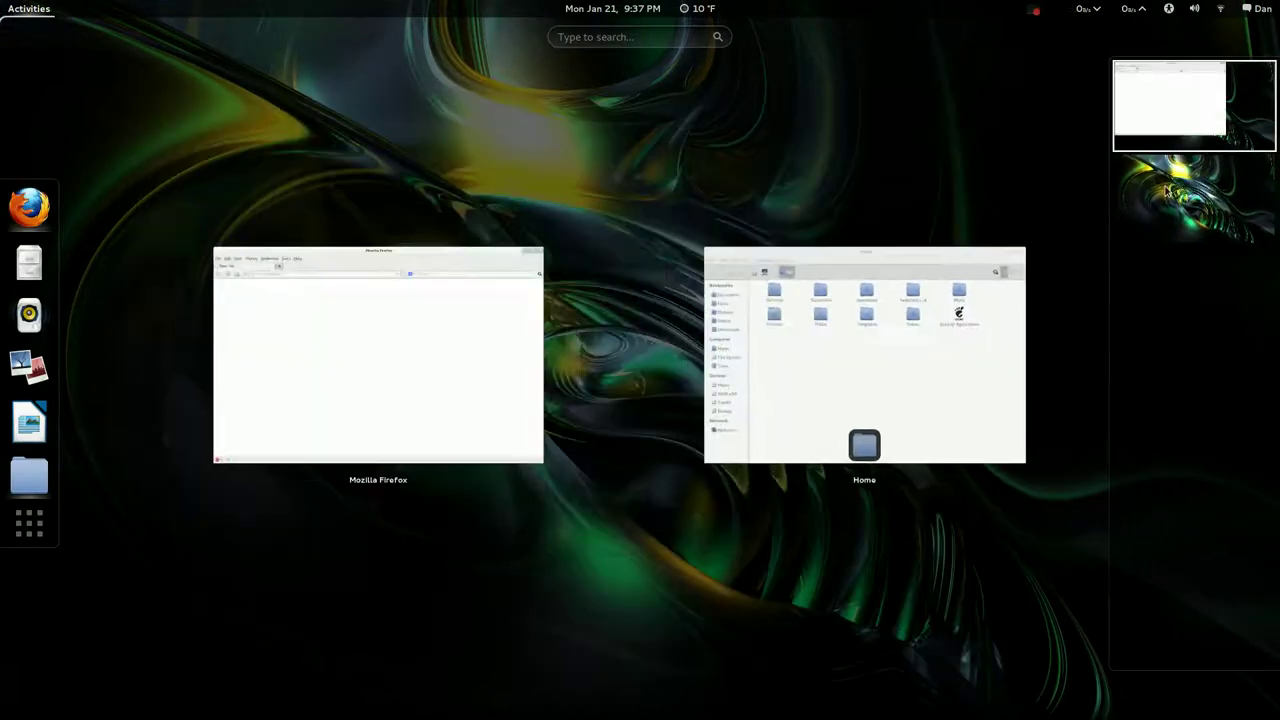
drag(403, 249, 1189, 195)
click(694, 202)
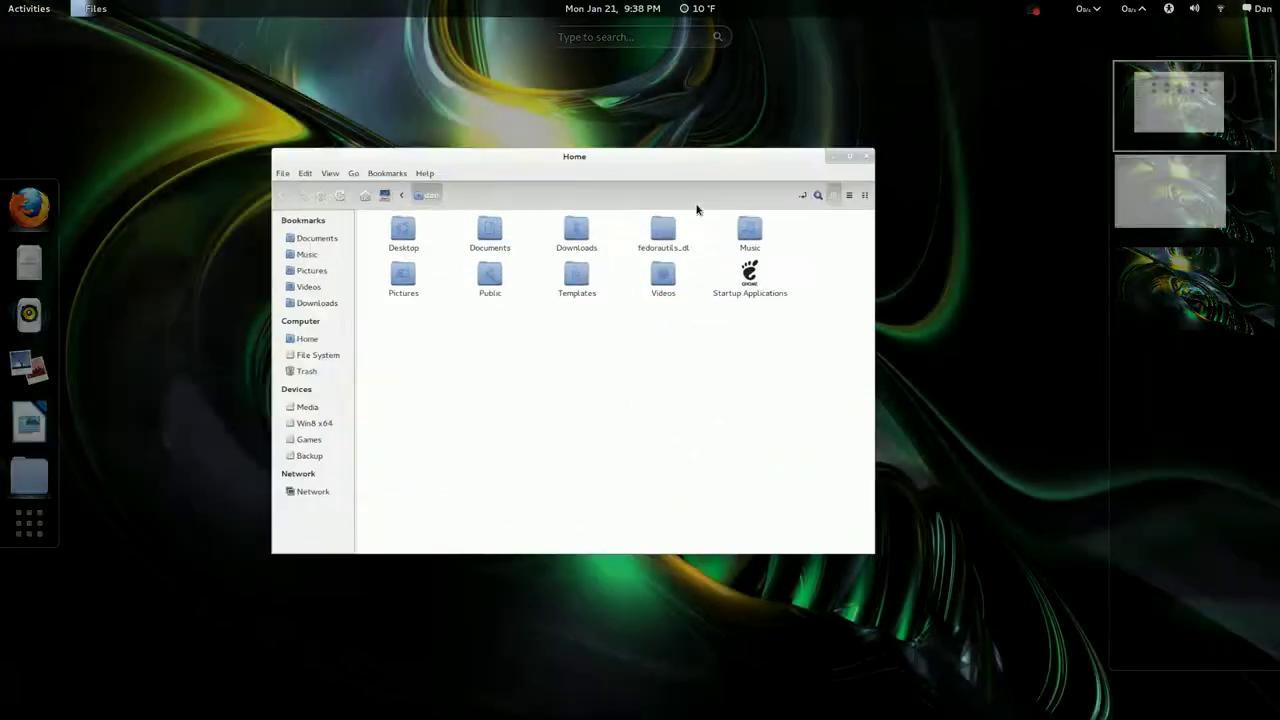
Switch to the Firefox workspace and scroll back and forth between the two workspaces
key(super)
click(1208, 196)
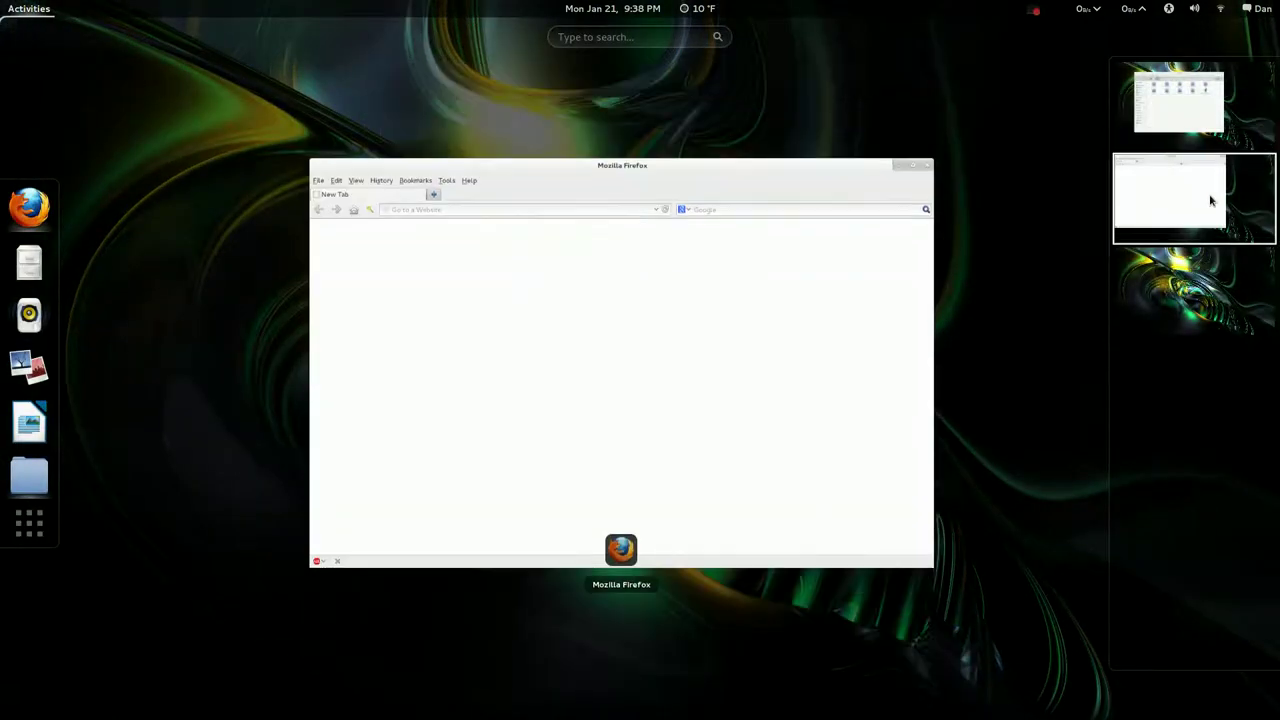
scroll(1210, 200, up, 1)
scroll(1210, 200, down, 1)
scroll(1210, 200, up, 1)
scroll(1210, 200, down, 1)
scroll(1210, 200, up, 1)
scroll(1210, 200, down, 1)
scroll(1210, 200, up, 1)
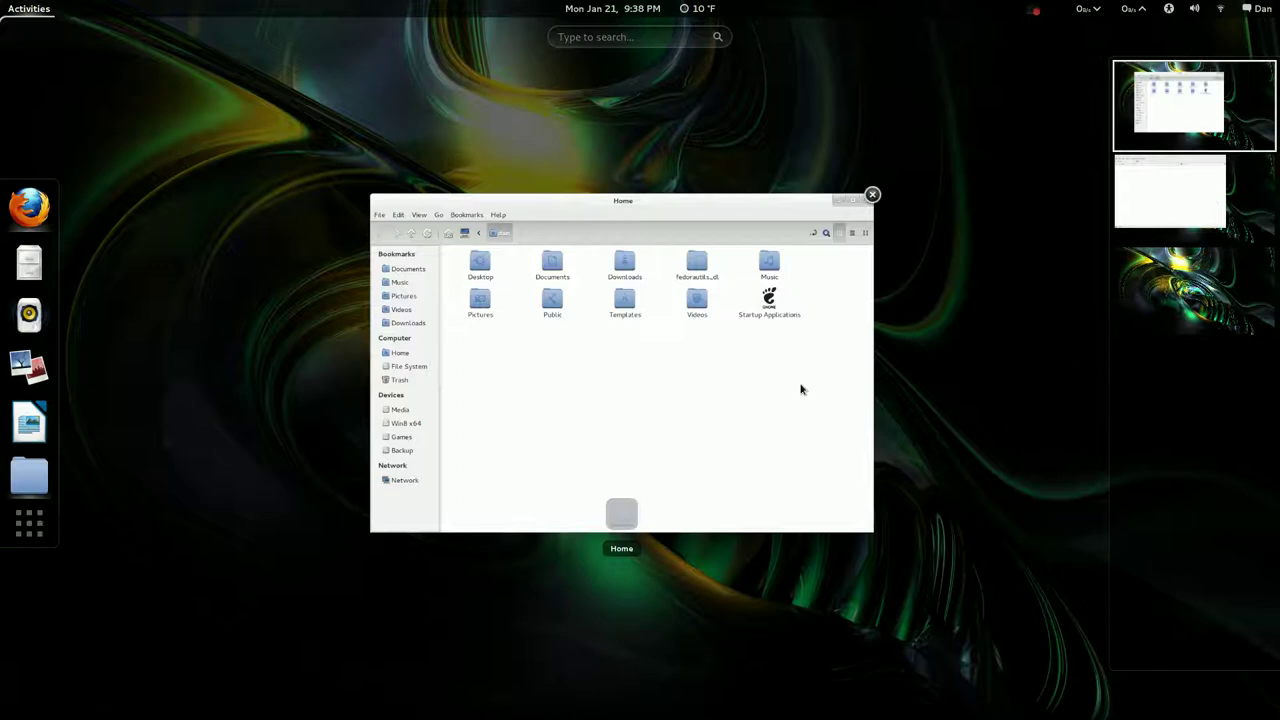
Return to the Home window and drag it further to the right
click(800, 386)
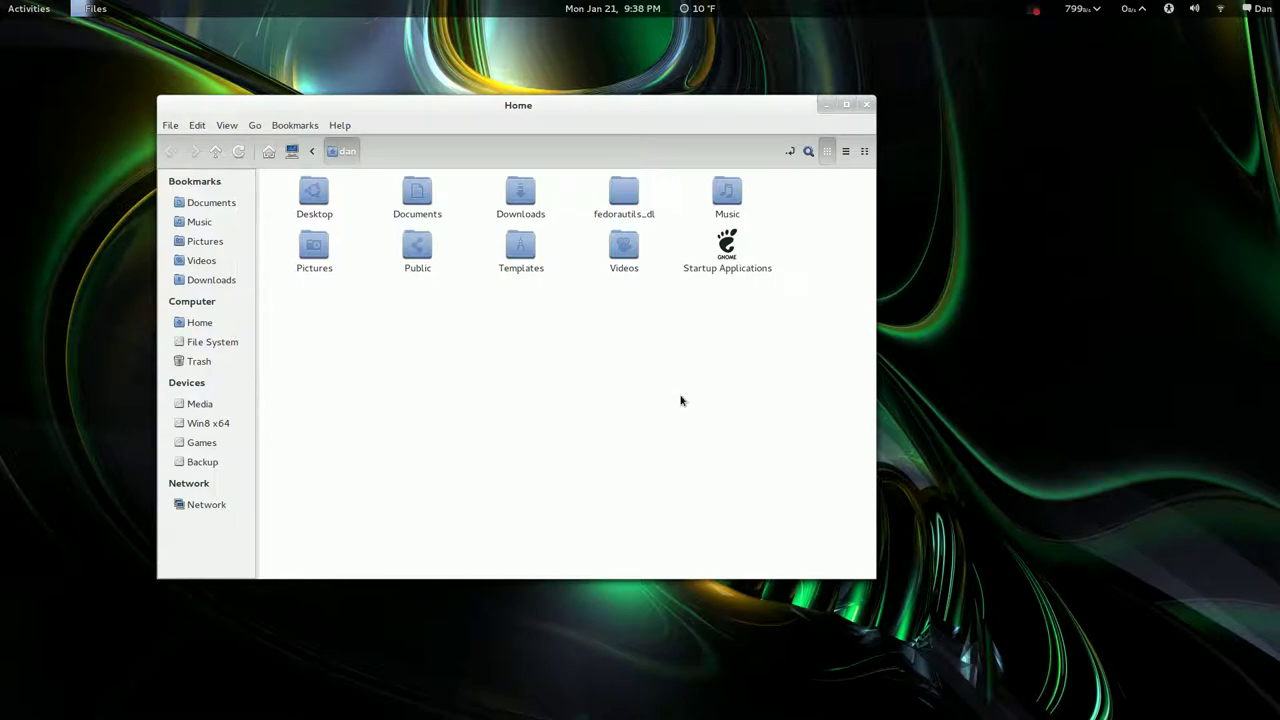
key(super)
mouse_move(5, 8)
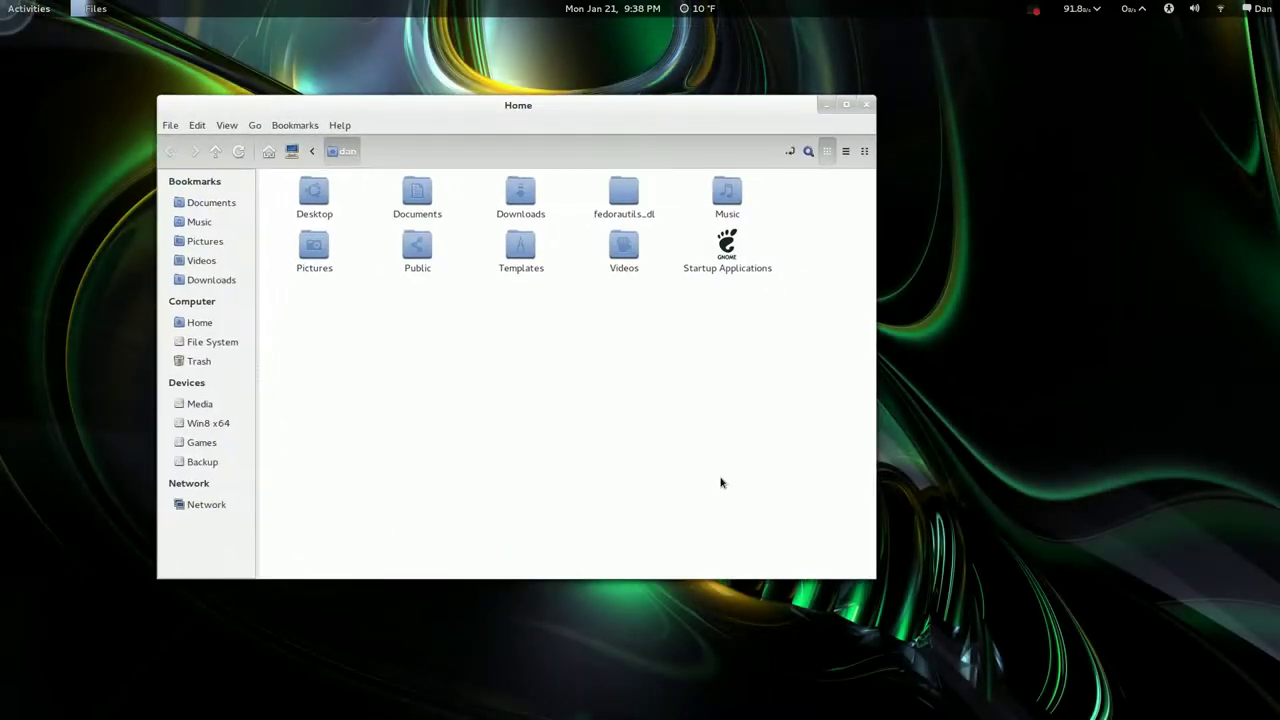
drag(537, 105, 636, 110)
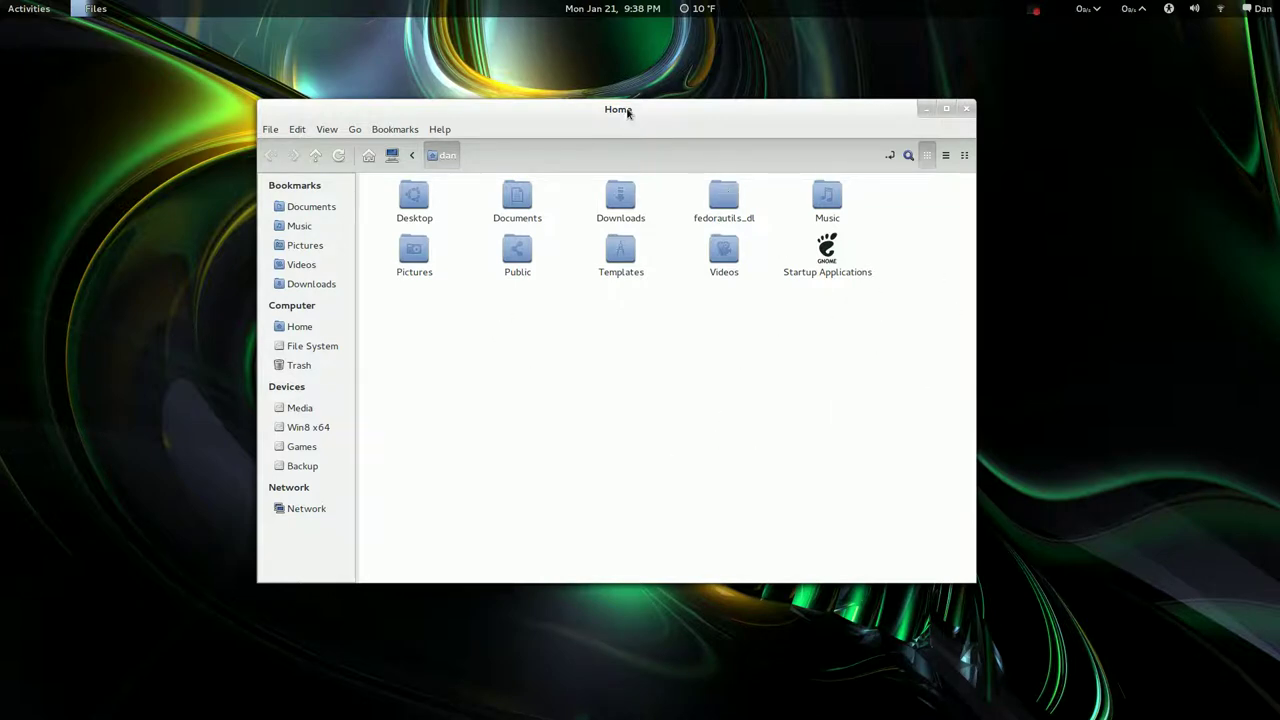
drag(626, 111, 983, 107)
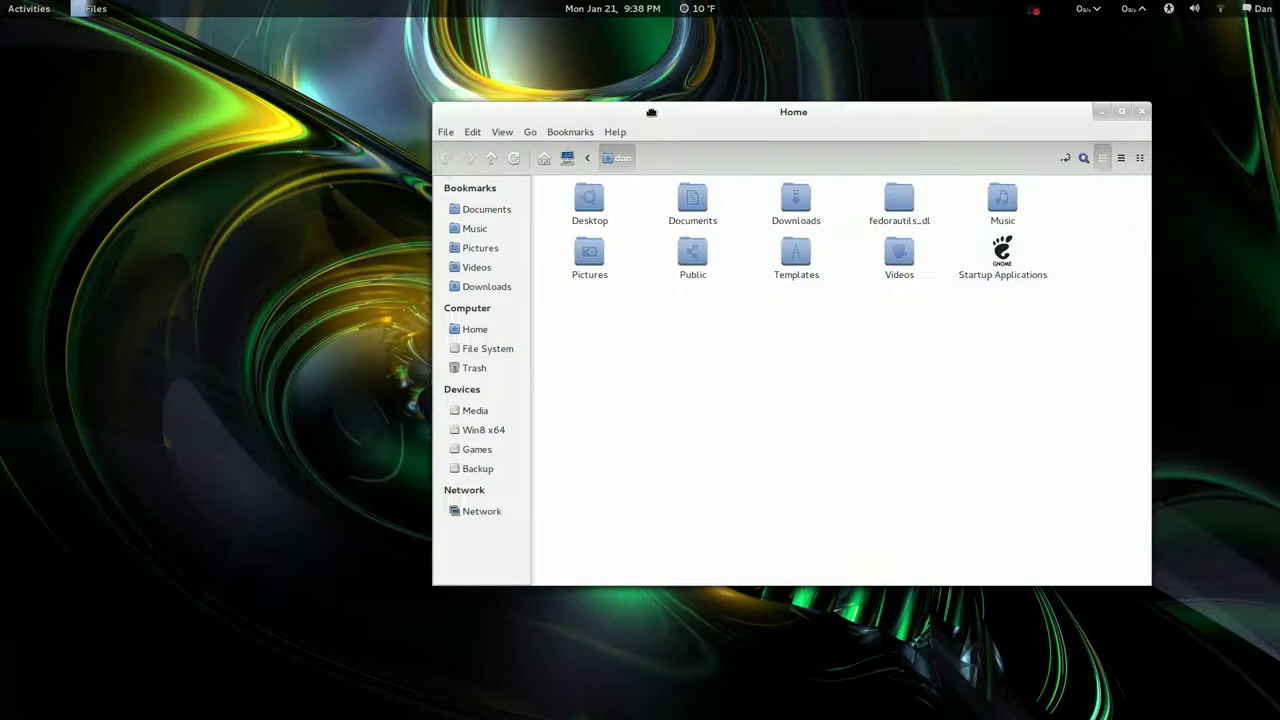
Snap the Home window to the left half and free it, then close it and open the overview
drag(651, 112, 2, 120)
drag(377, 47, 727, 142)
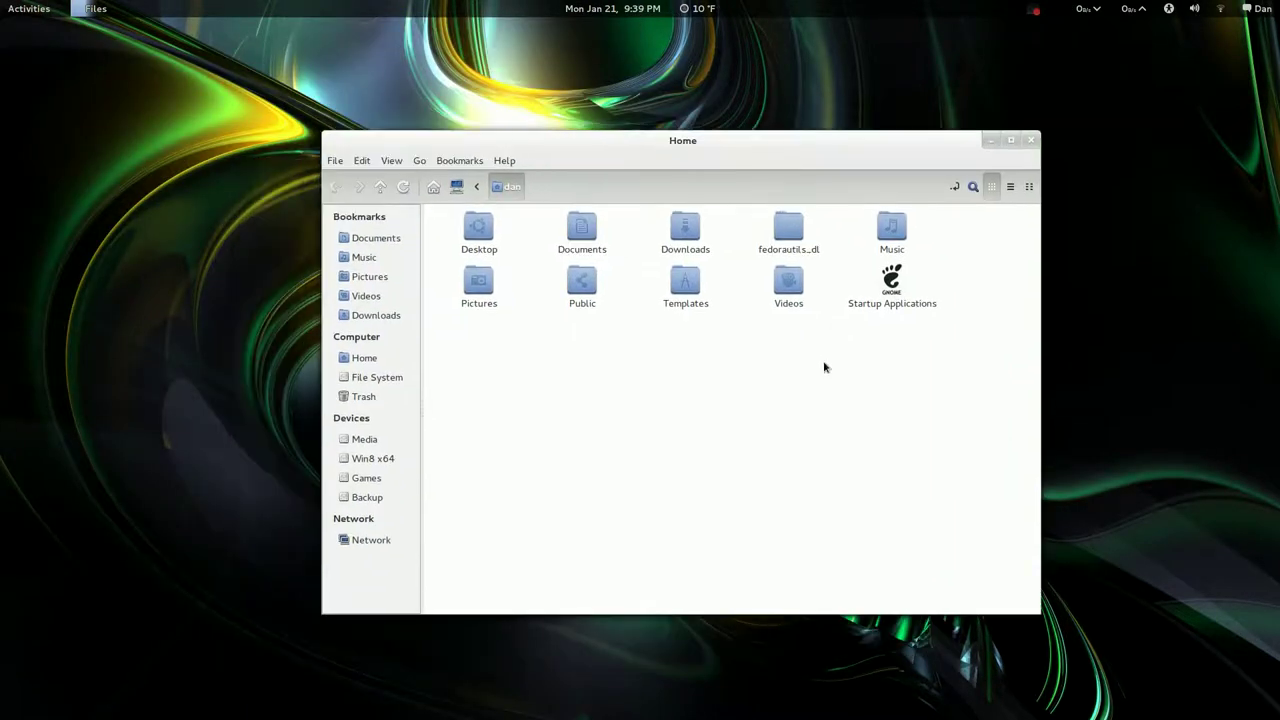
click(1033, 143)
key(super)
Switch to the Firefox workspace and bring its window to the desktop, repositioning it
mouse_move(1277, 268)
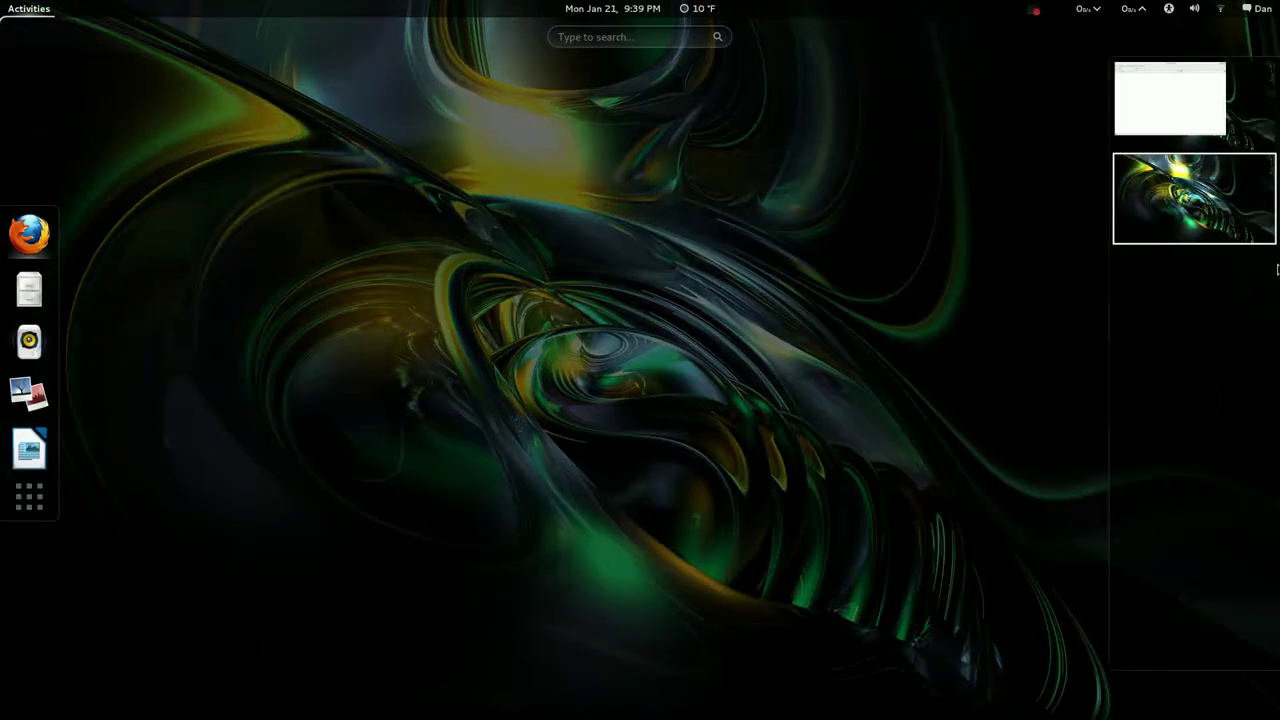
click(1192, 106)
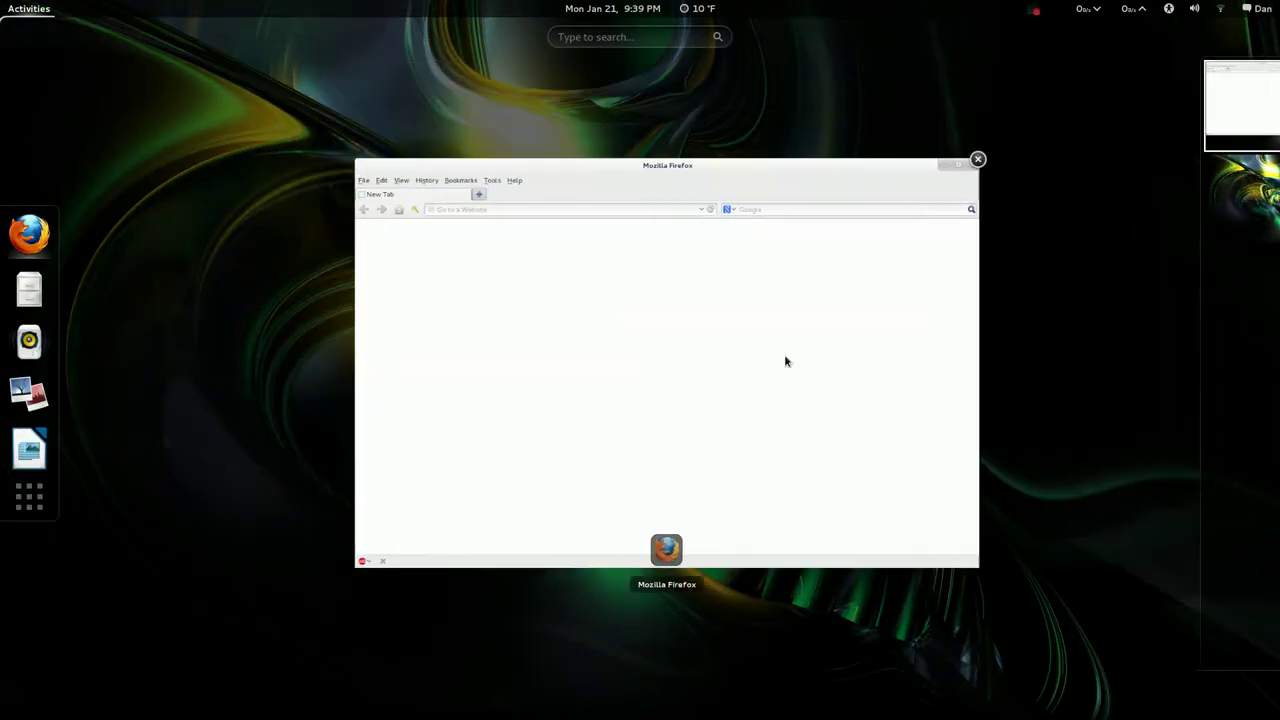
click(786, 361)
drag(510, 55, 662, 80)
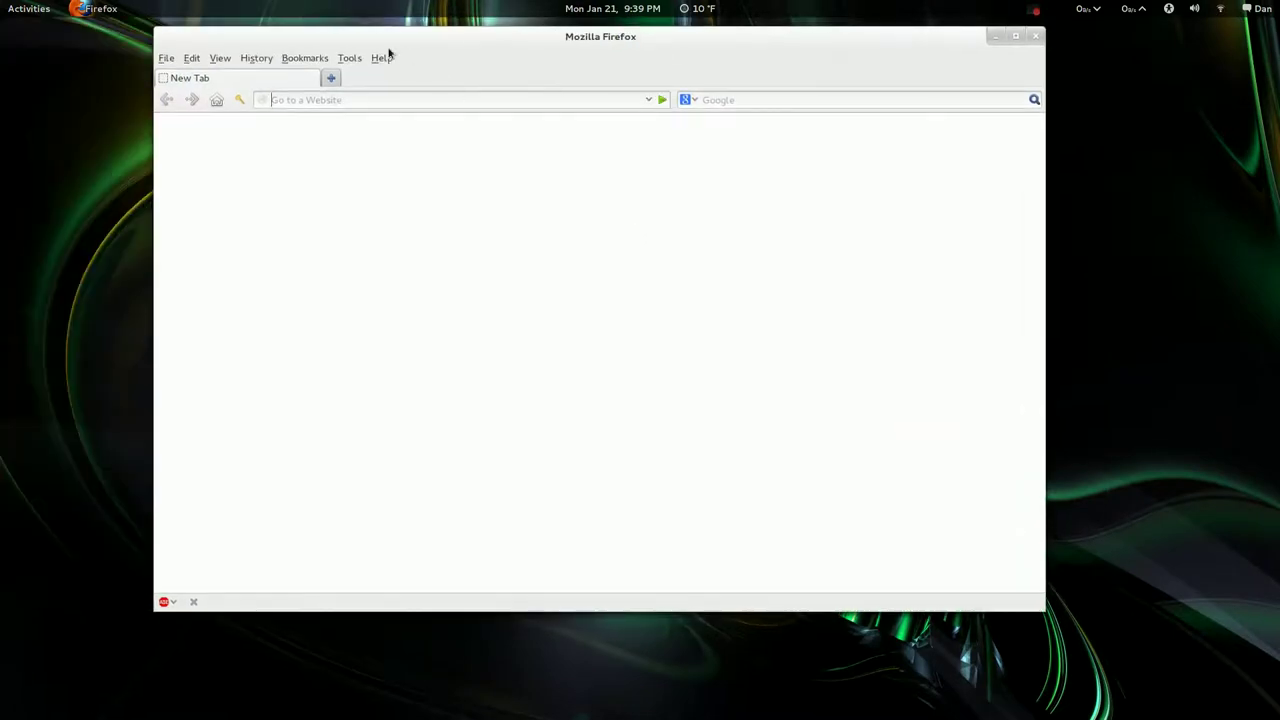
View Firefox's About dialog showing version 18.0, then close it
click(388, 56)
click(422, 178)
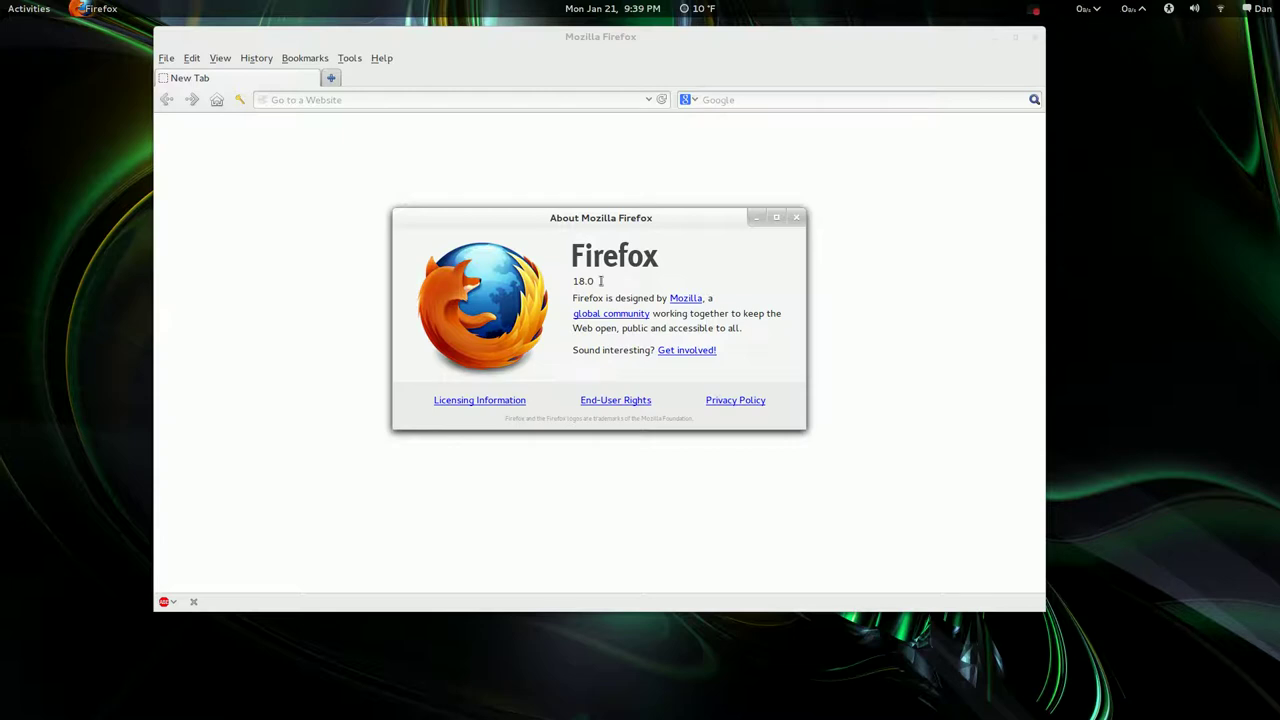
click(797, 218)
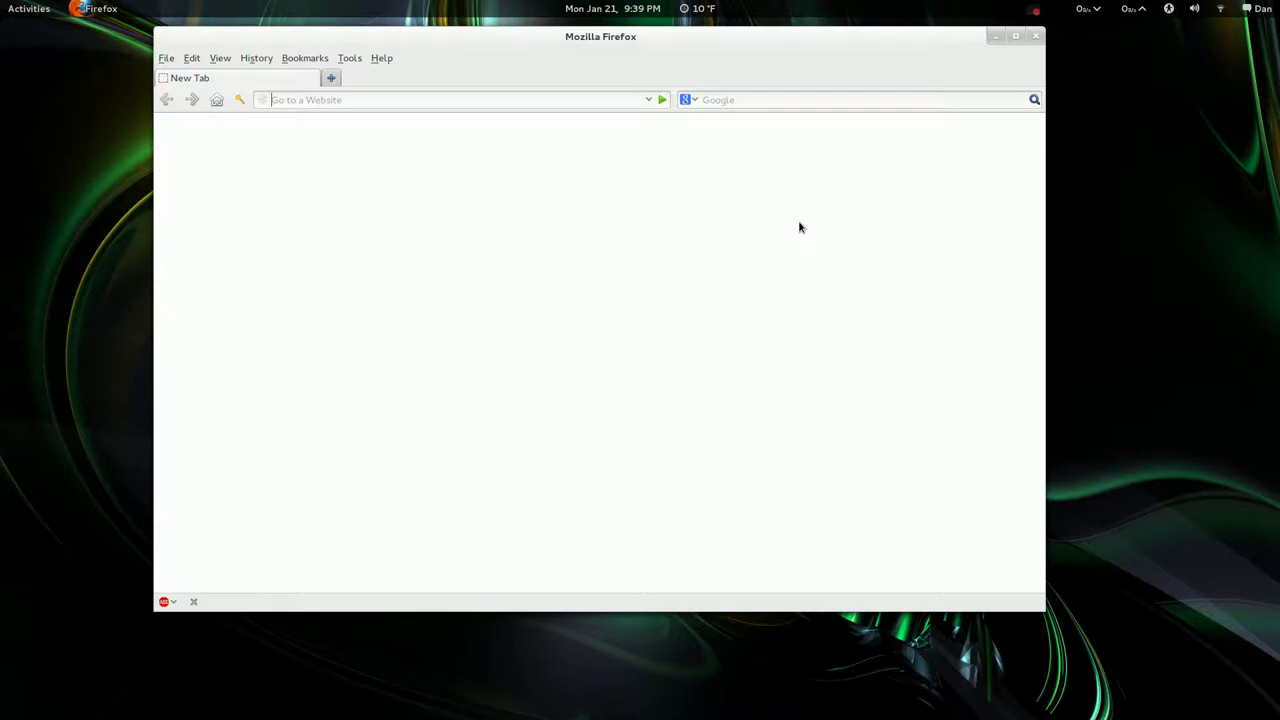
Move the Firefox window down and left, then return to it from the Activities overview
drag(642, 37, 626, 73)
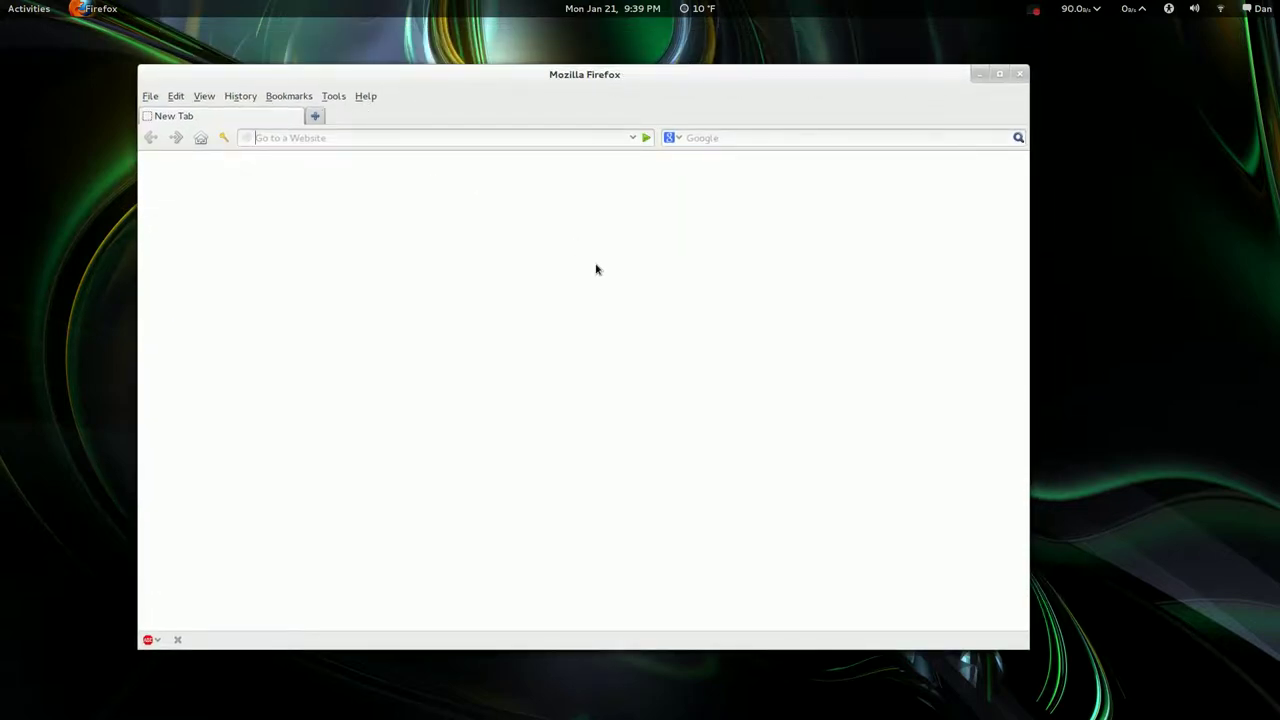
mouse_move(36, 7)
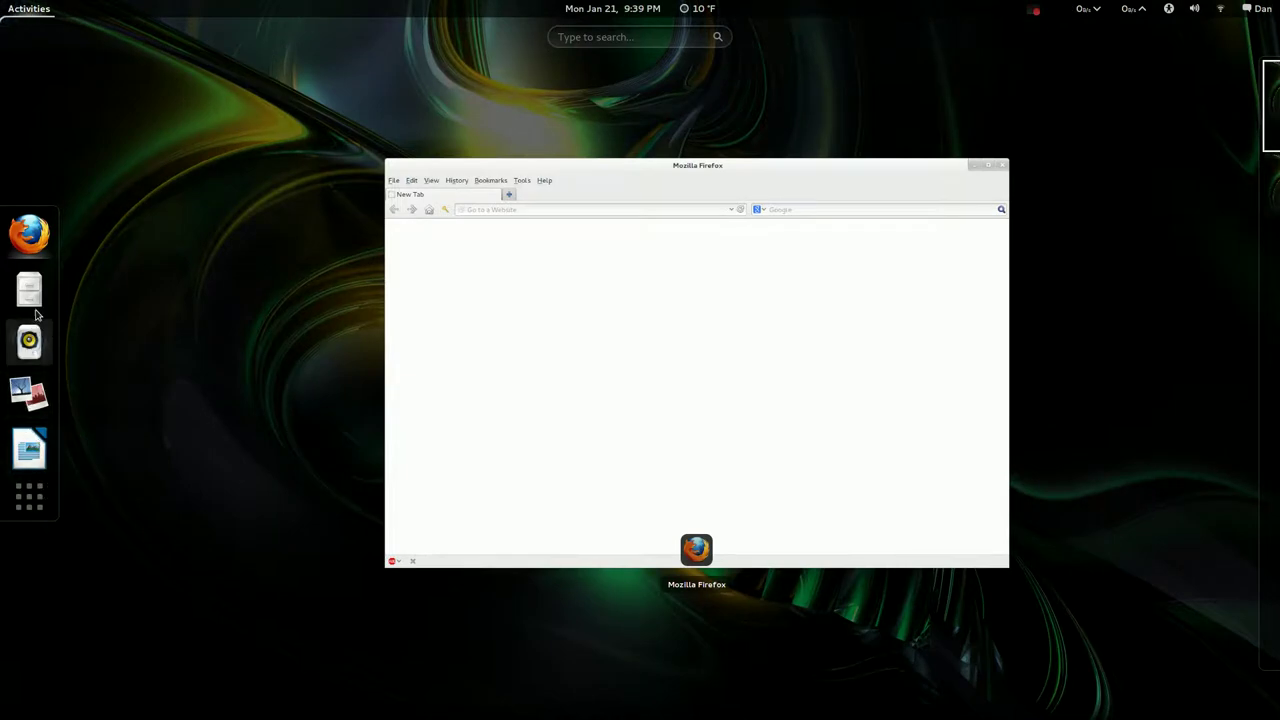
click(626, 380)
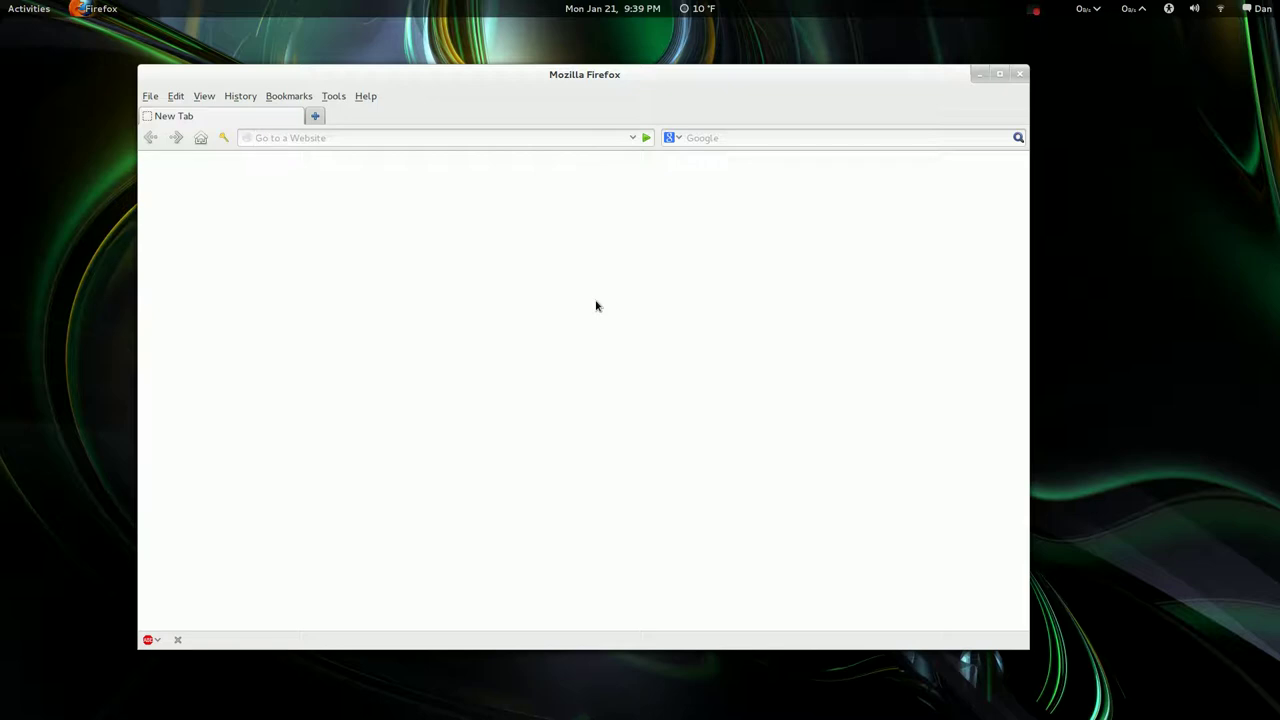
Nudge the Firefox window right, then left, then right and up, with brief Activities overview trips
drag(434, 108, 482, 101)
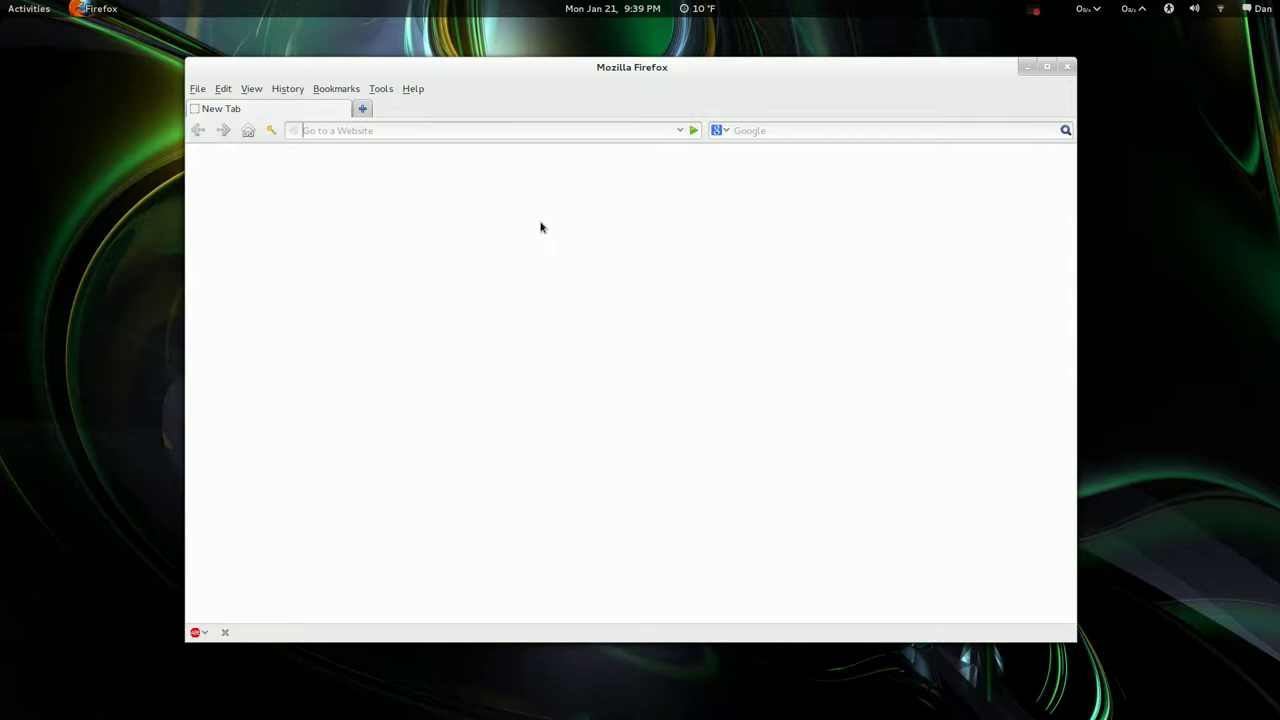
mouse_move(26, 51)
click(560, 267)
mouse_move(4, 6)
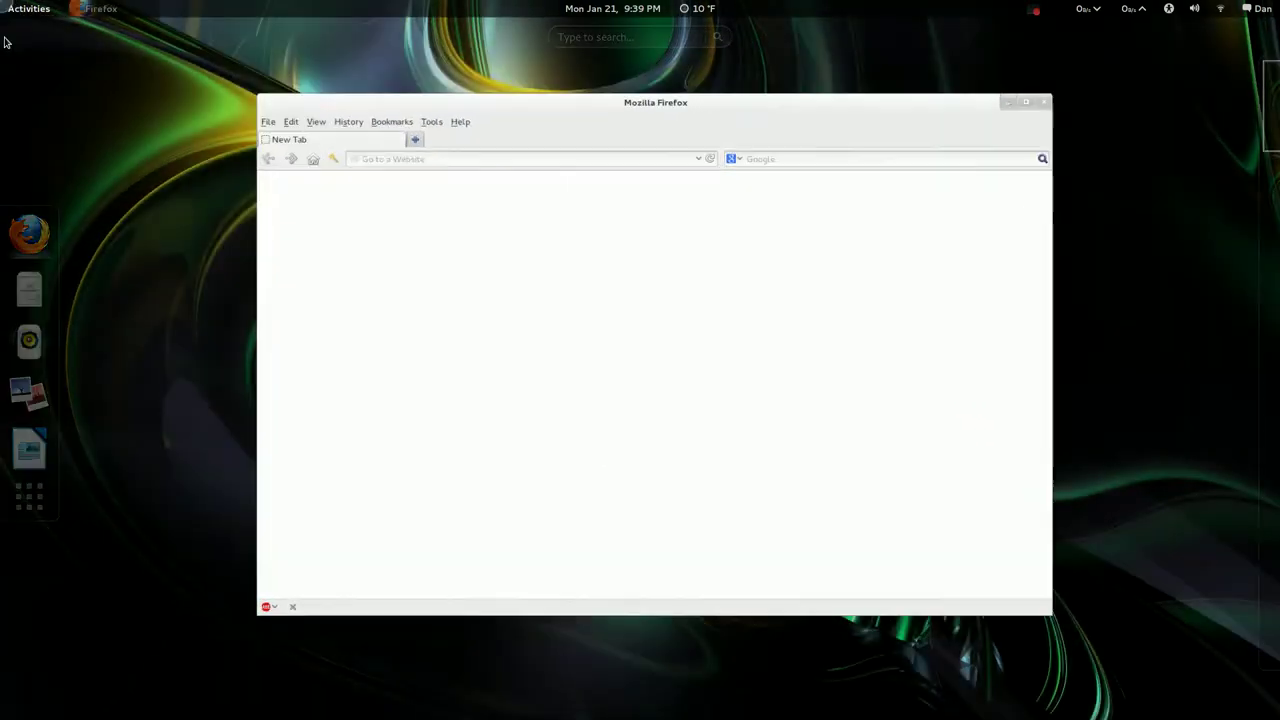
click(520, 408)
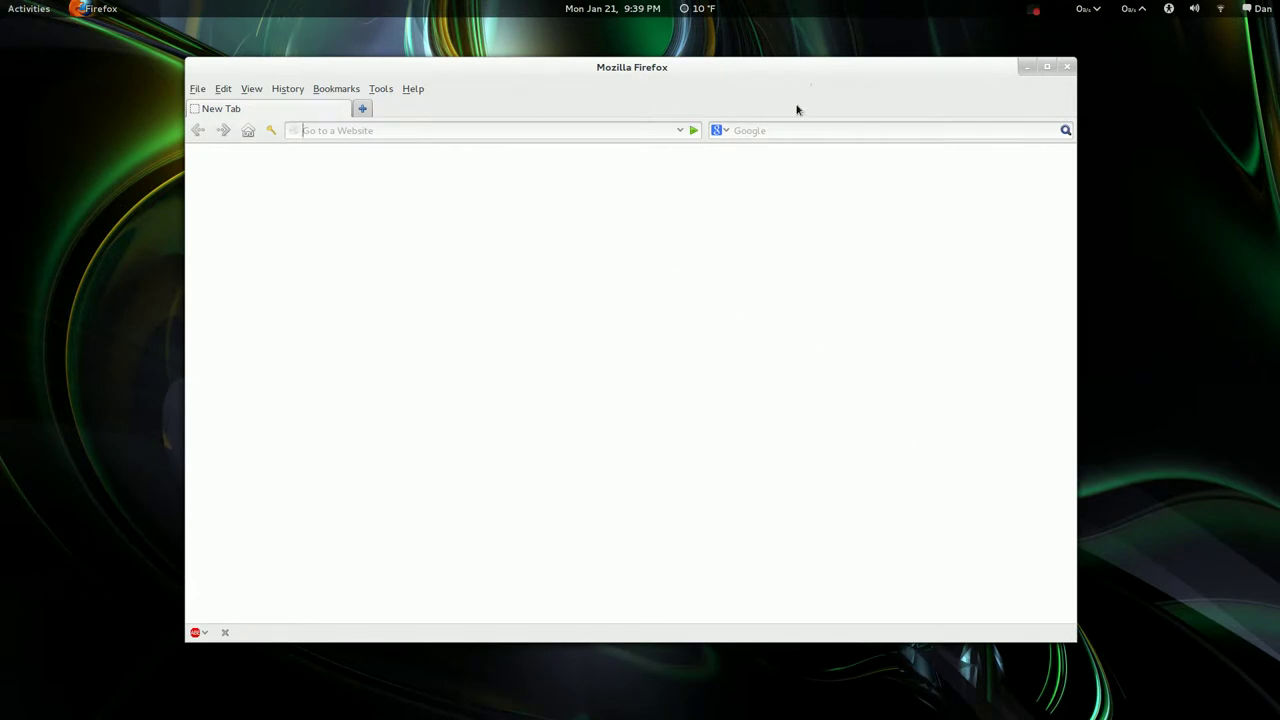
drag(876, 97, 805, 106)
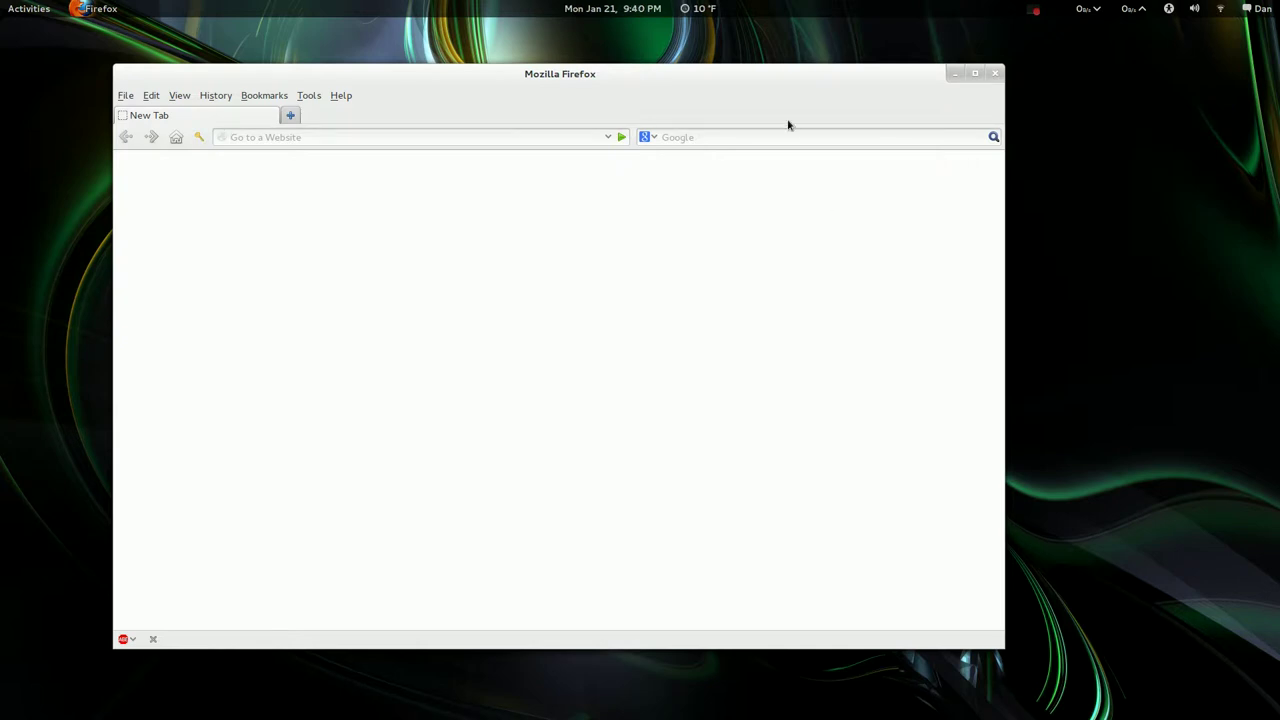
drag(734, 87, 797, 84)
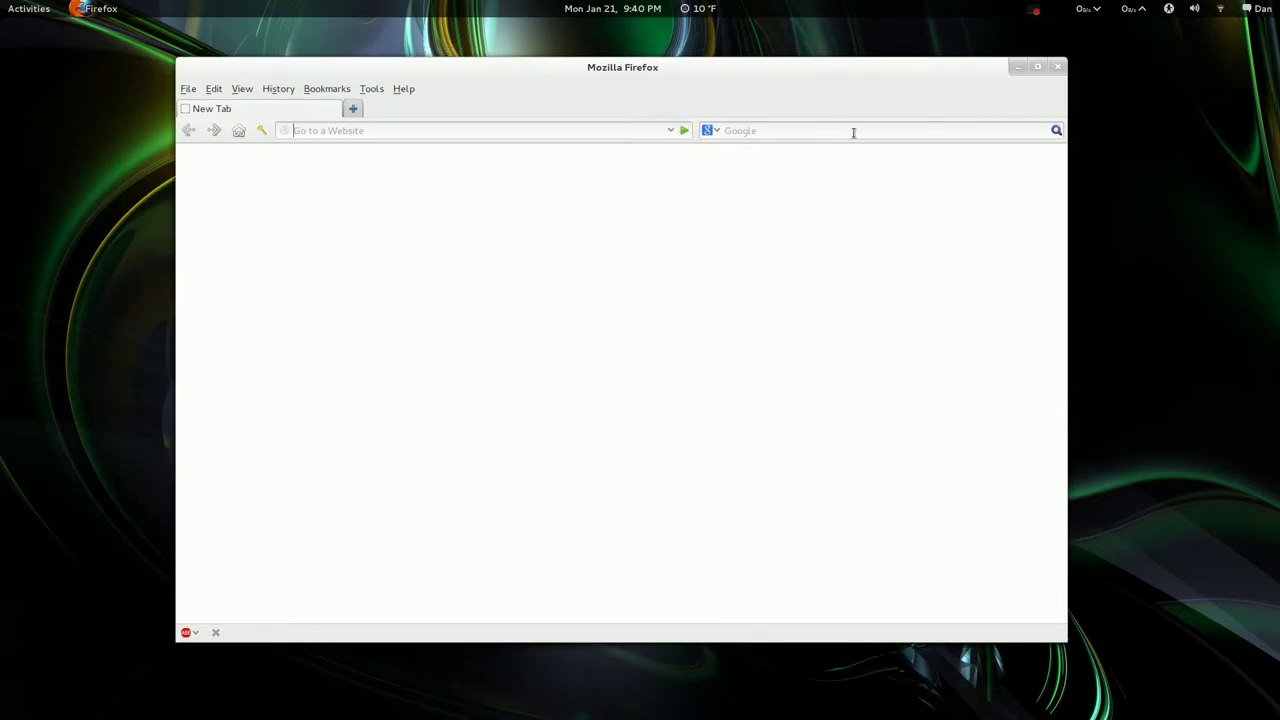
click(1057, 68)
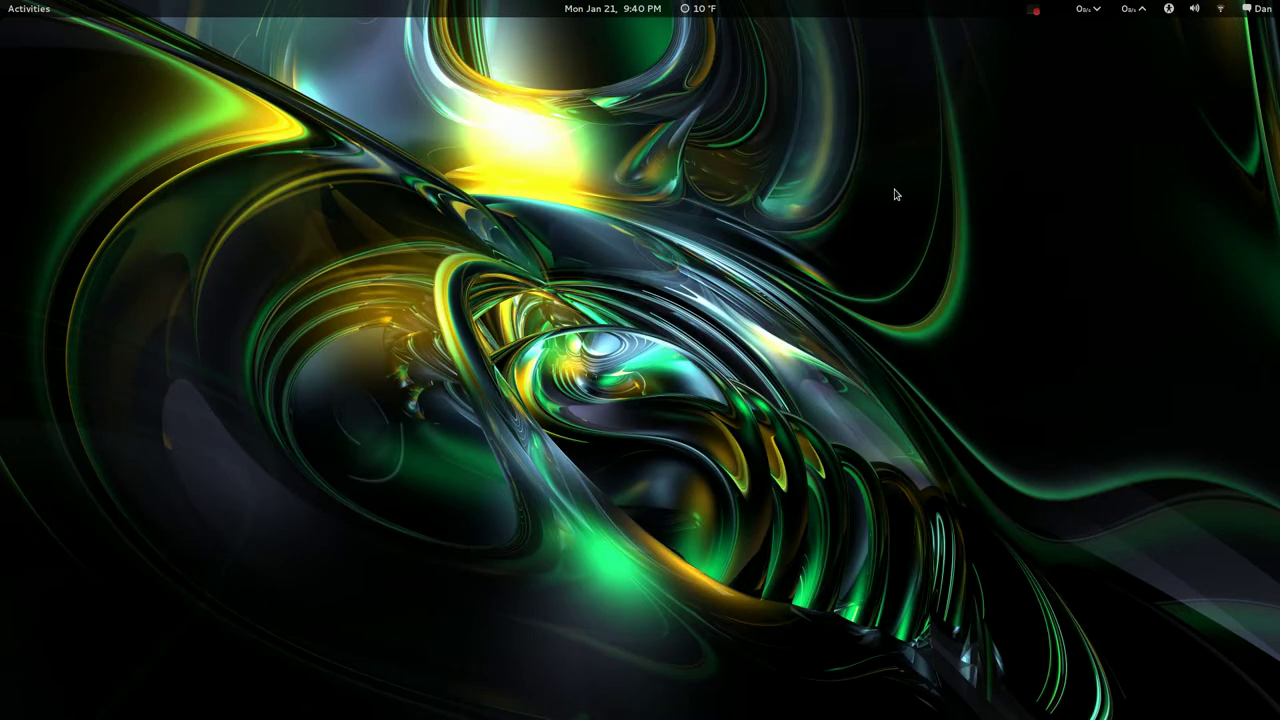